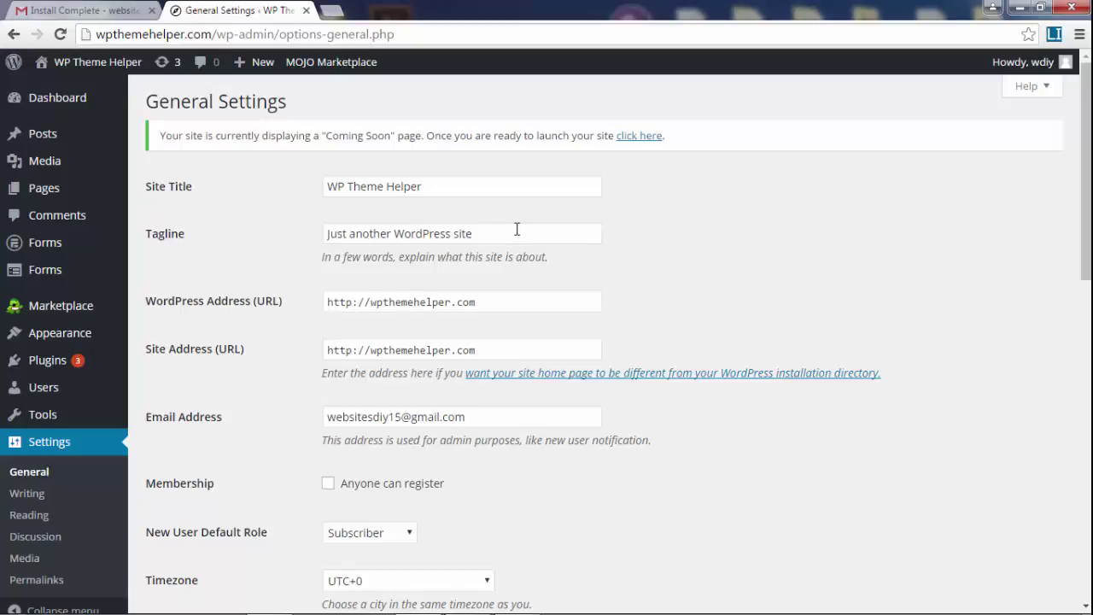
# - Set the site tagline to "Free video tutorials and lessons" and save the general settings
pyautogui.click(473, 232)
pyautogui.moveTo(489, 235); pyautogui.dragTo(288, 238)
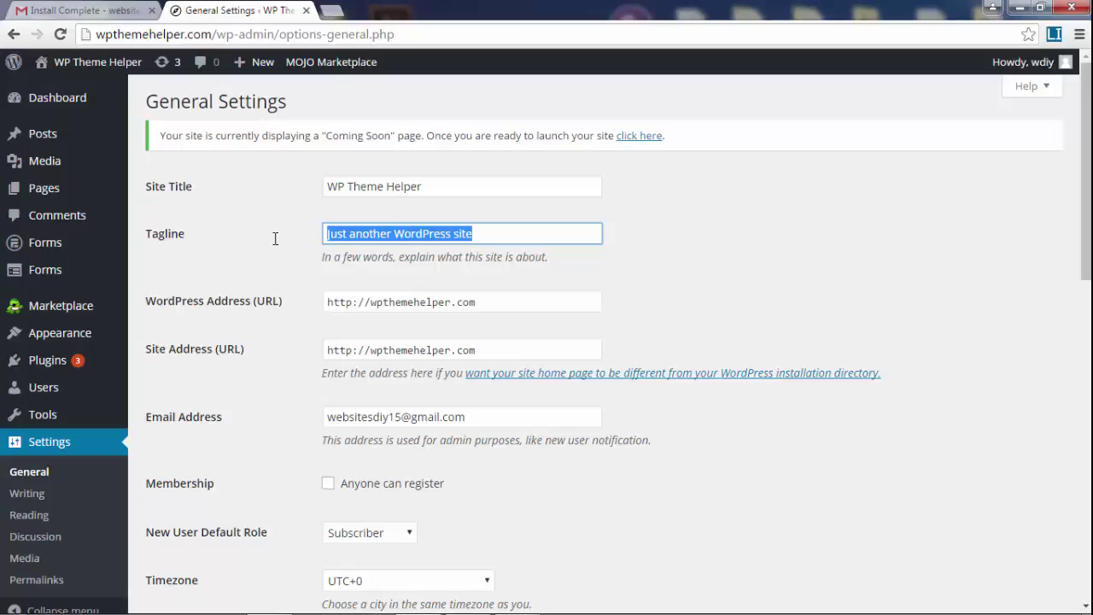
pyautogui.write('Free video')
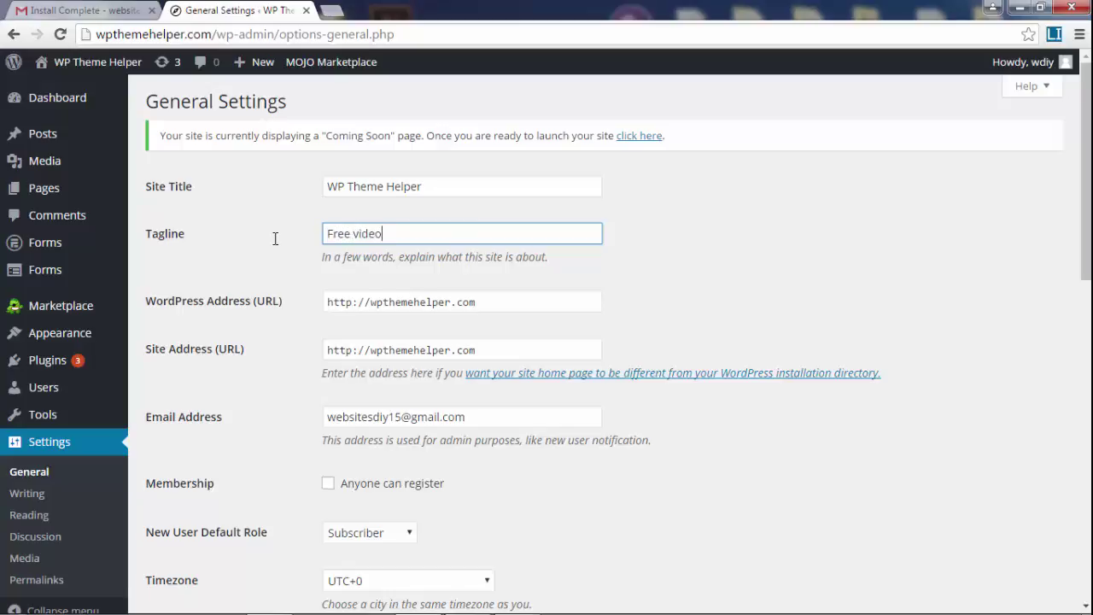
pyautogui.write(' tutorials and lessons')
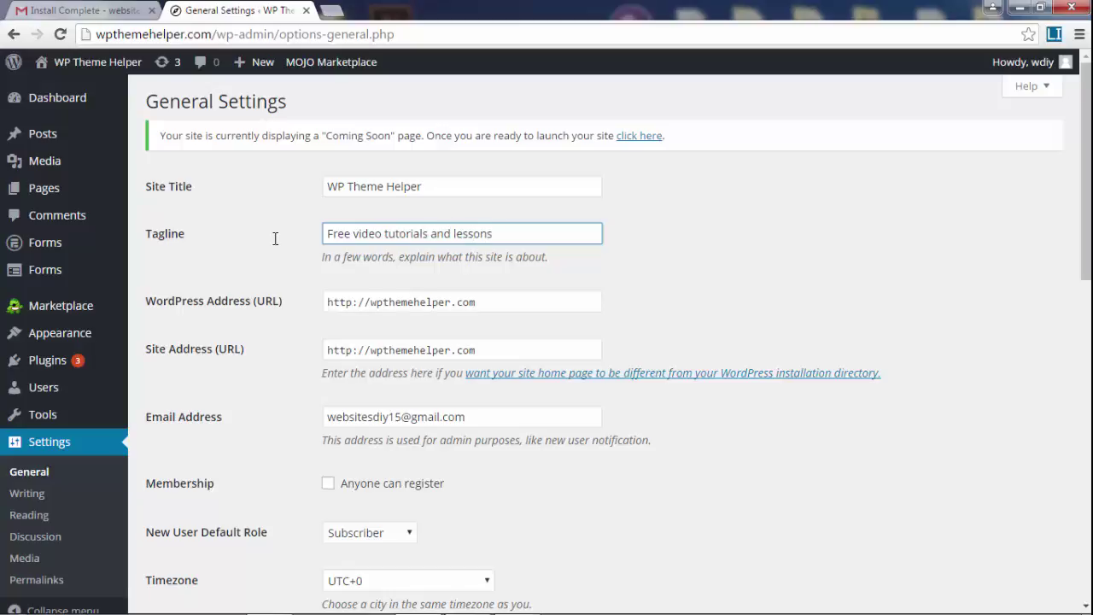
pyautogui.click(765, 276)
pyautogui.scroll(-7, 649, 363)
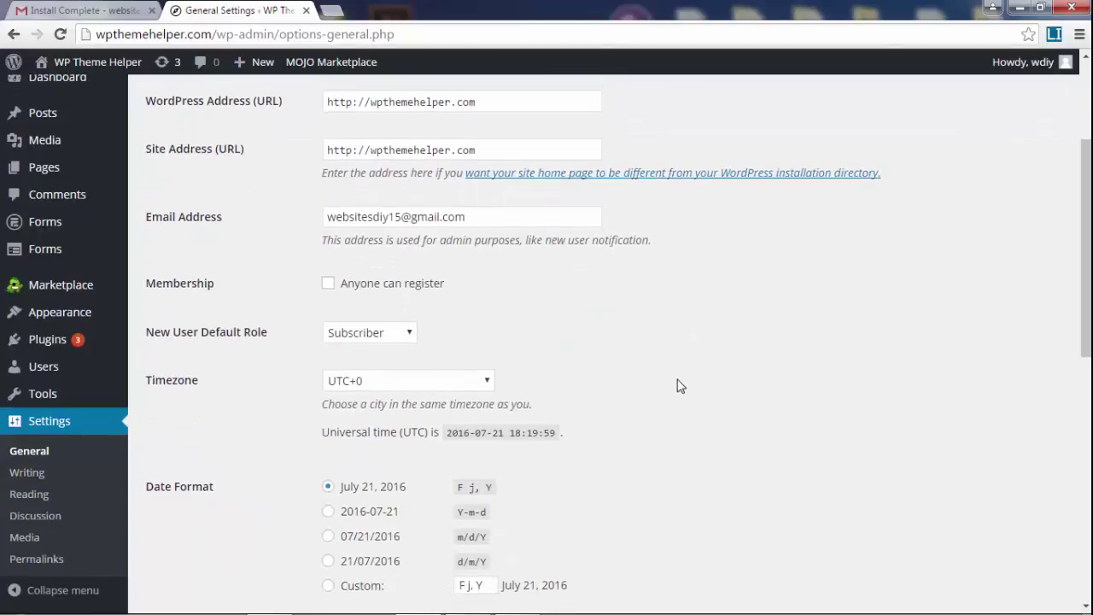
pyautogui.scroll(-3, 345, 471)
pyautogui.click(200, 562)
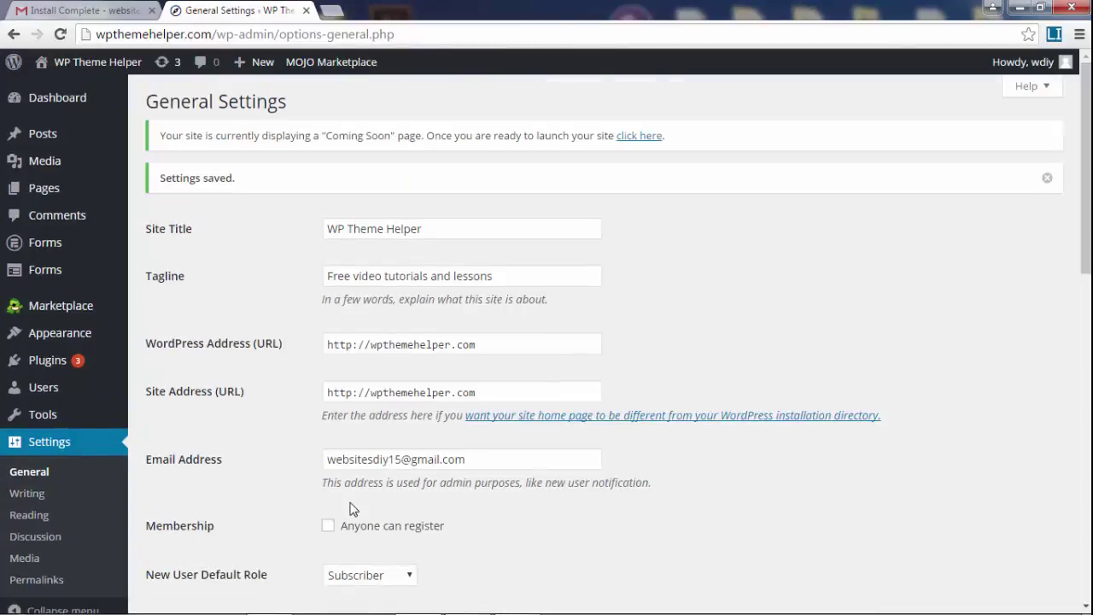
# - Open the Permalinks settings page
pyautogui.scroll(-2, 76, 411)
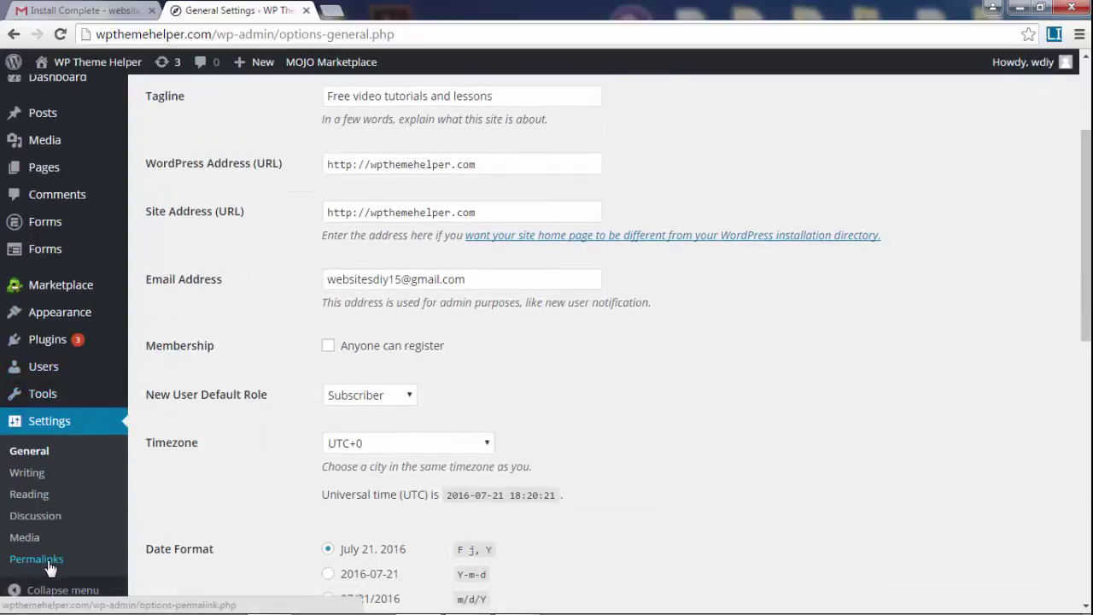
pyautogui.click(50, 568)
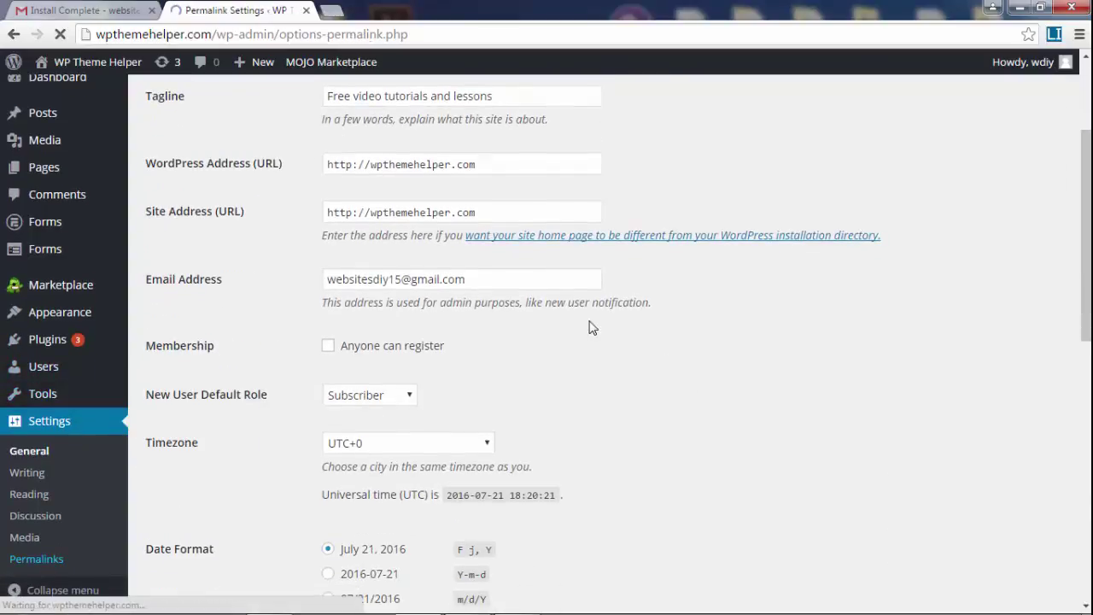
# - Enter the site address wpthemehelper.com/ in a new browser tab without loading it
pyautogui.click(331, 10)
pyautogui.write('youe')
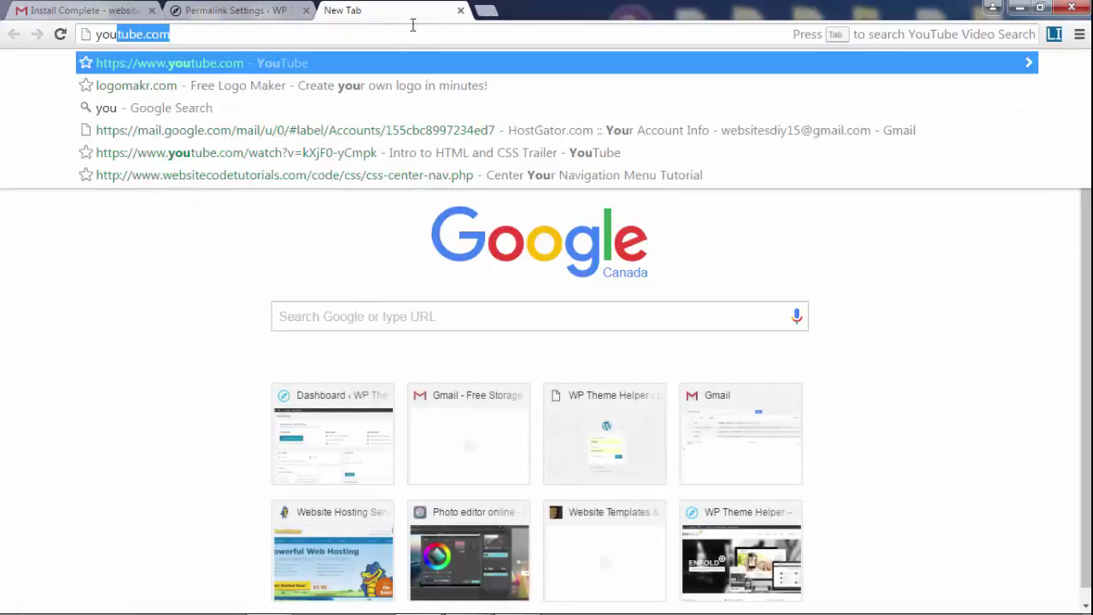
pyautogui.press('BackSpace')
pyautogui.press('BackSpace')
pyautogui.press('BackSpace')
pyautogui.press('BackSpace')
pyautogui.write('wpthemehelper')
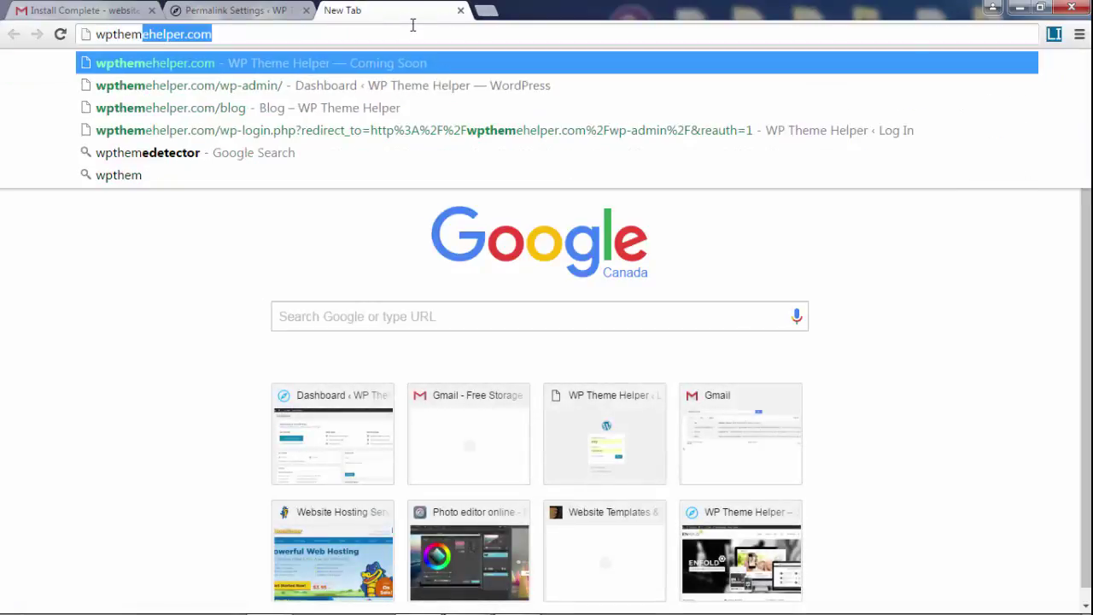
pyautogui.press('Right')
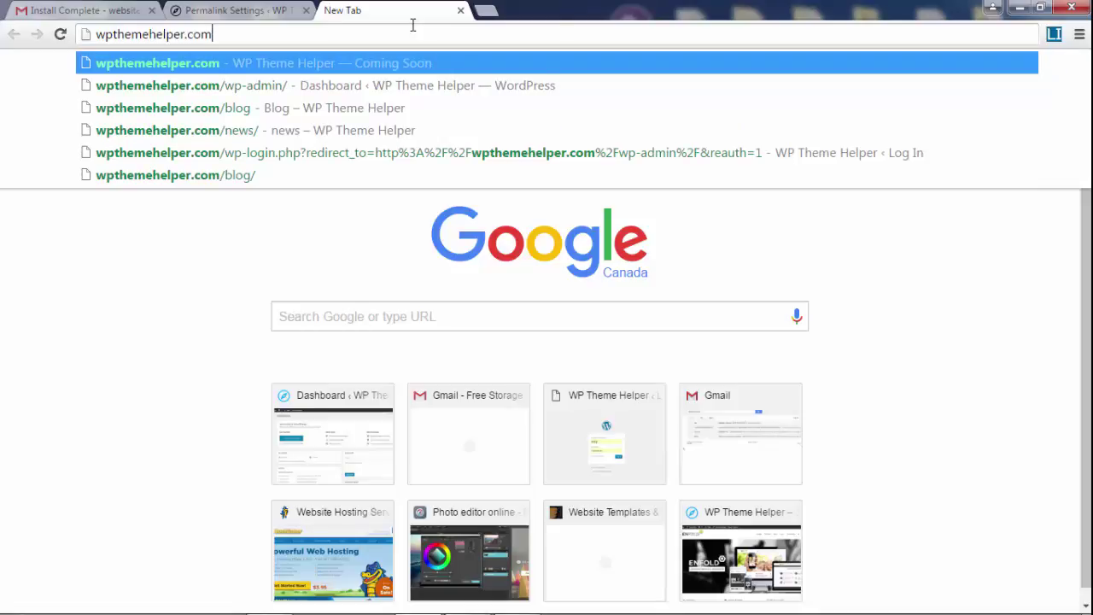
pyautogui.write('/')
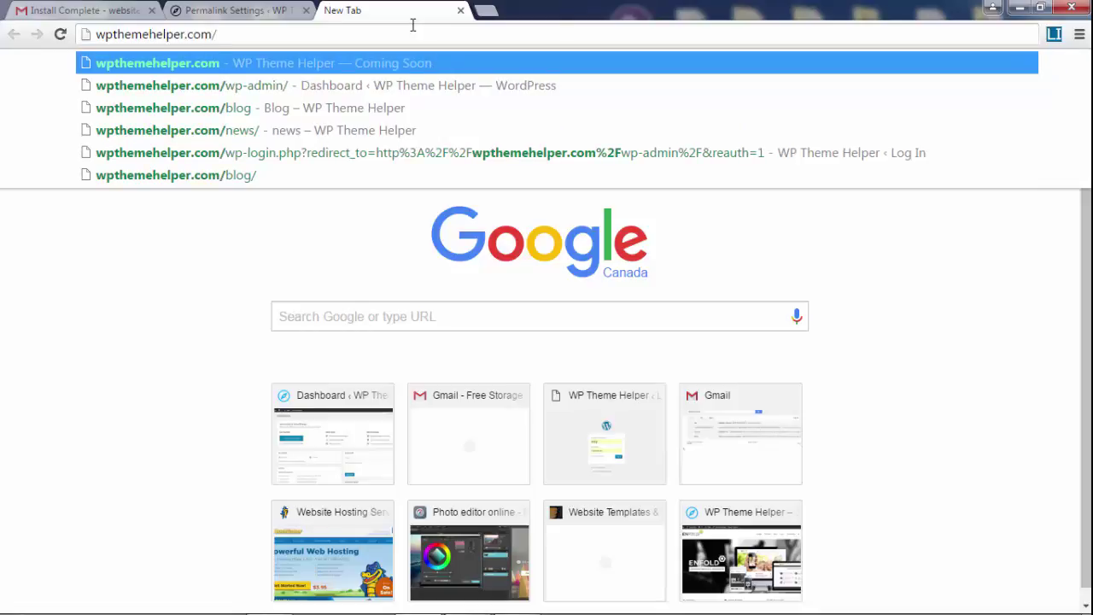
# - Try "pagename" and "blogpads" as example page names after the site address, discard them and return to the permalink settings
pyautogui.write('pagename')
pyautogui.press('BackSpace')
pyautogui.press('BackSpace')
pyautogui.press('BackSpace')
pyautogui.press('BackSpace')
pyautogui.press('BackSpace')
pyautogui.press('BackSpace')
pyautogui.press('BackSpace')
pyautogui.press('BackSpace')
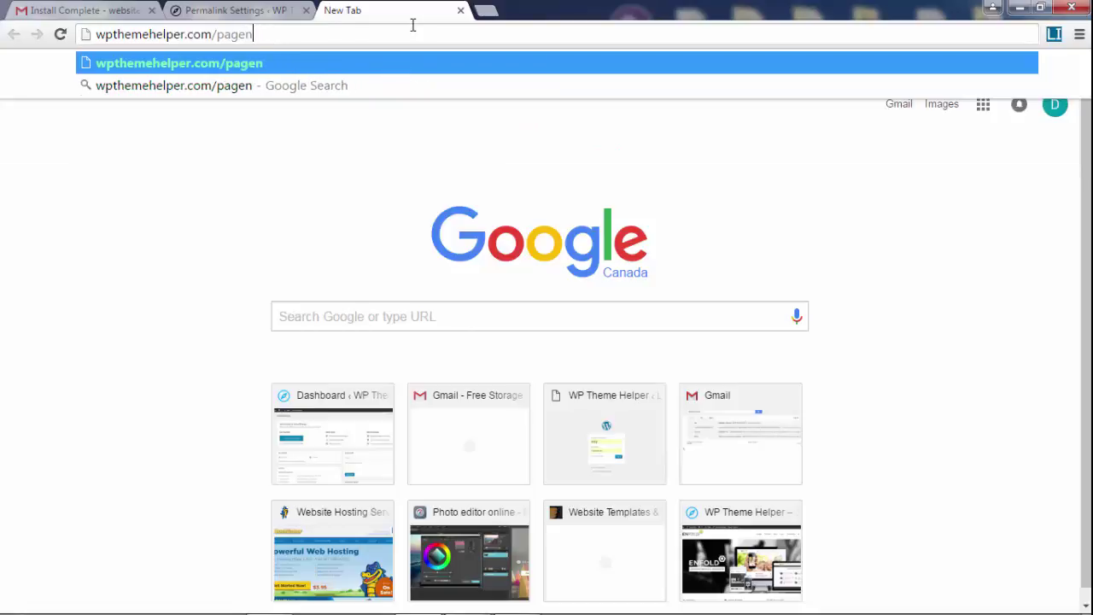
pyautogui.write('blog')
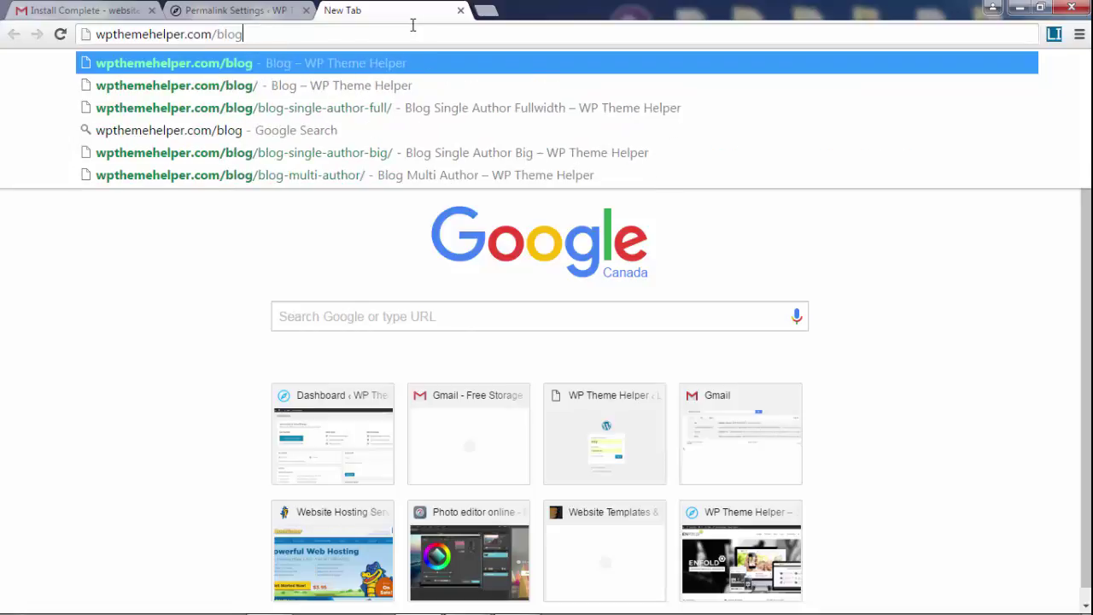
pyautogui.write('pads')
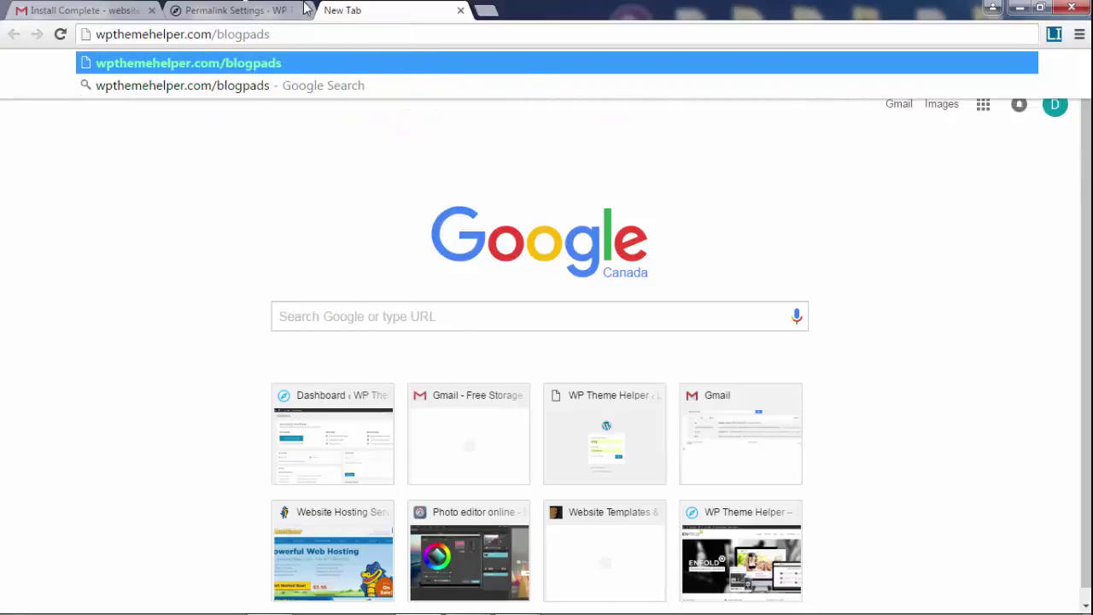
pyautogui.press('Escape')
pyautogui.click(267, 10)
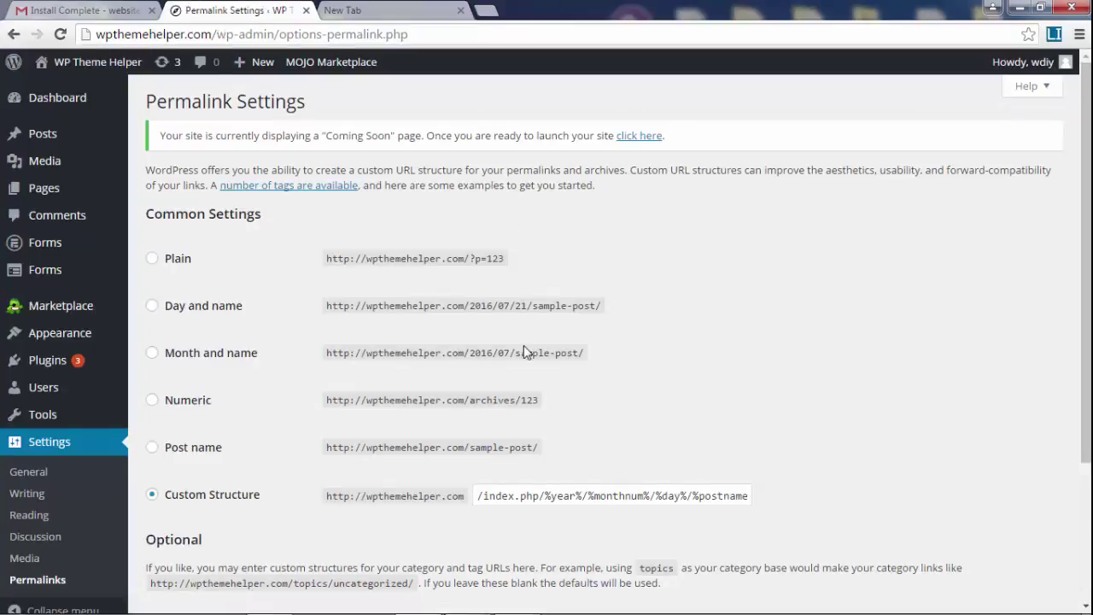
# - Select the Day and name permalink structure and highlight the date and post part of its sample URL
pyautogui.click(190, 314)
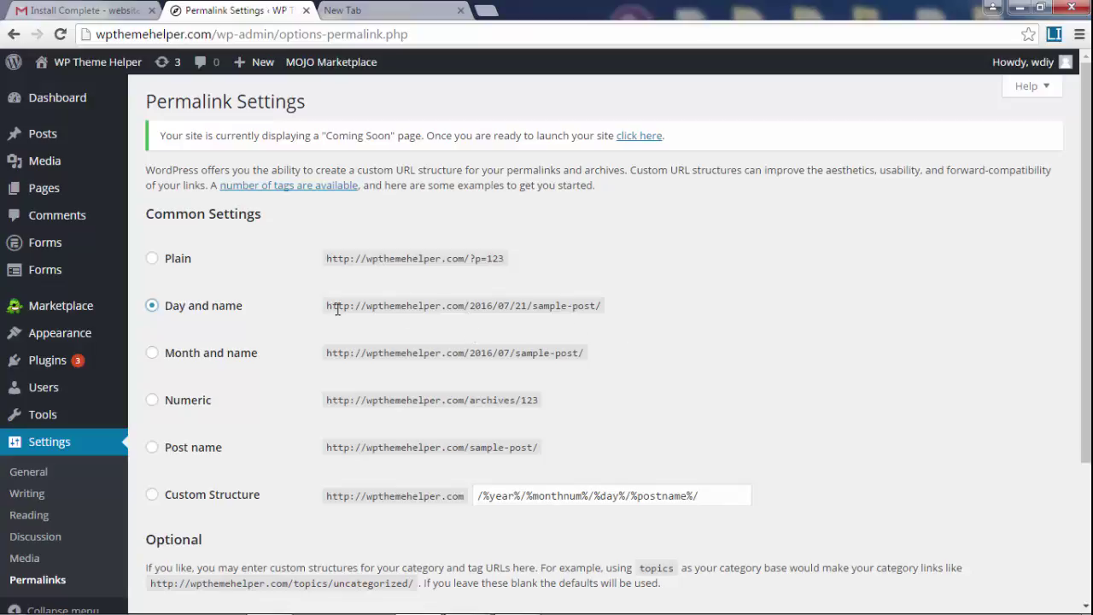
pyautogui.moveTo(377, 305); pyautogui.dragTo(584, 304)
pyautogui.click(517, 319)
pyautogui.click(569, 306)
pyautogui.click(583, 303)
pyautogui.moveTo(469, 305); pyautogui.dragTo(586, 312)
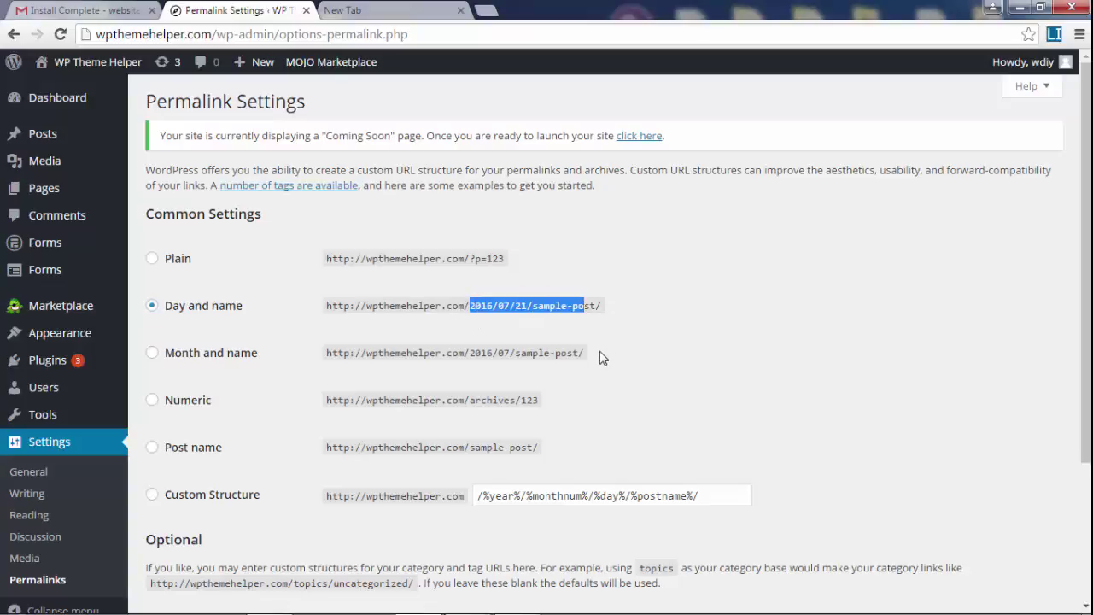
pyautogui.click(596, 305)
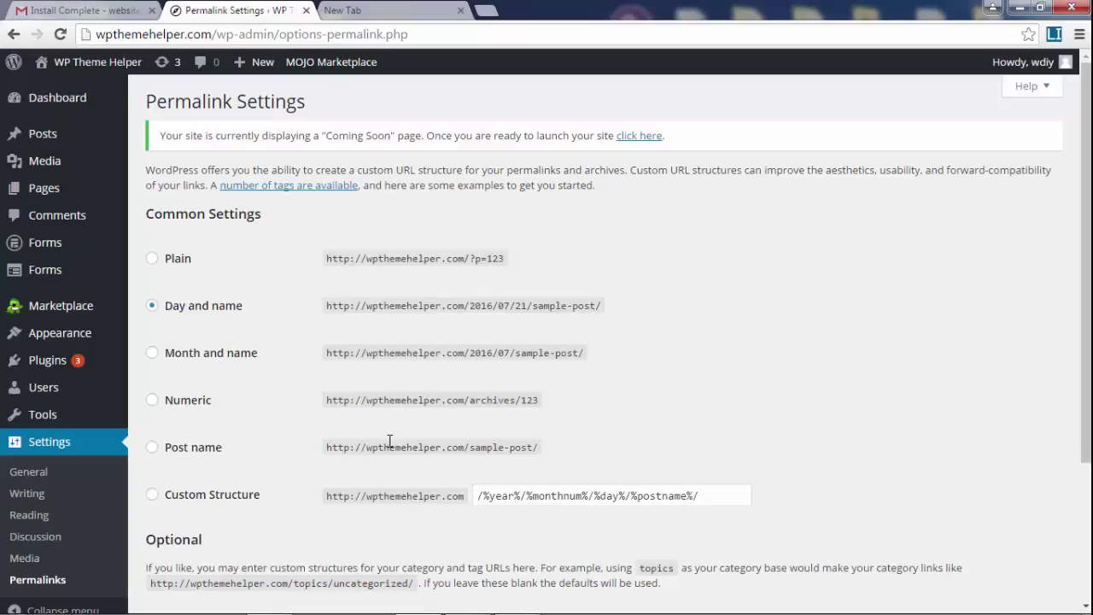
# - Choose the Post name permalink structure, highlight its sample URL, and switch to Custom Structure to keep /%postname%/ as the base
pyautogui.click(193, 448)
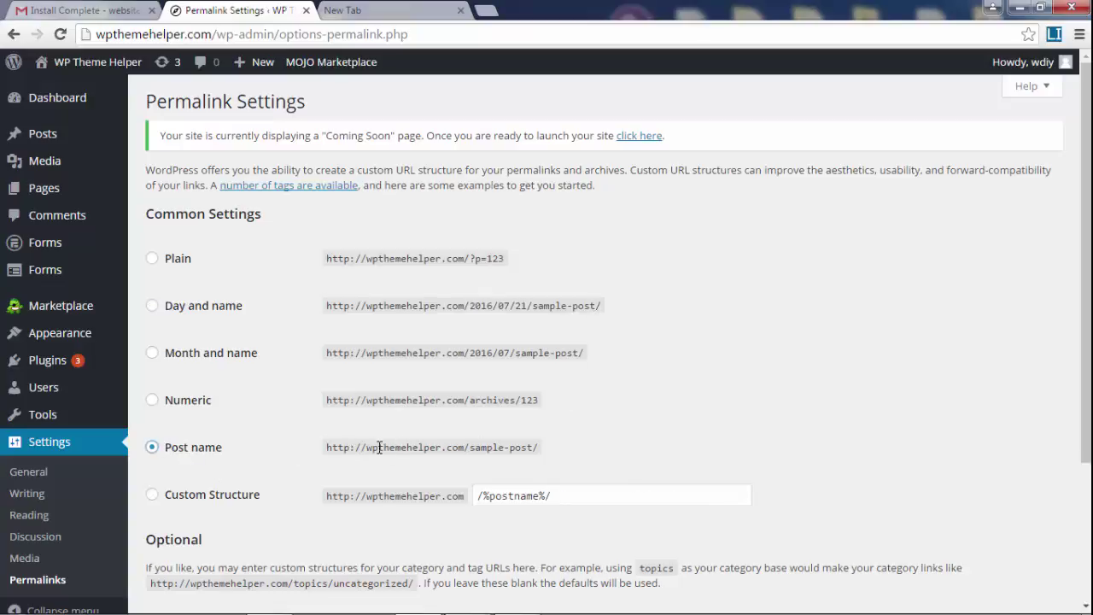
pyautogui.moveTo(368, 447); pyautogui.dragTo(540, 448)
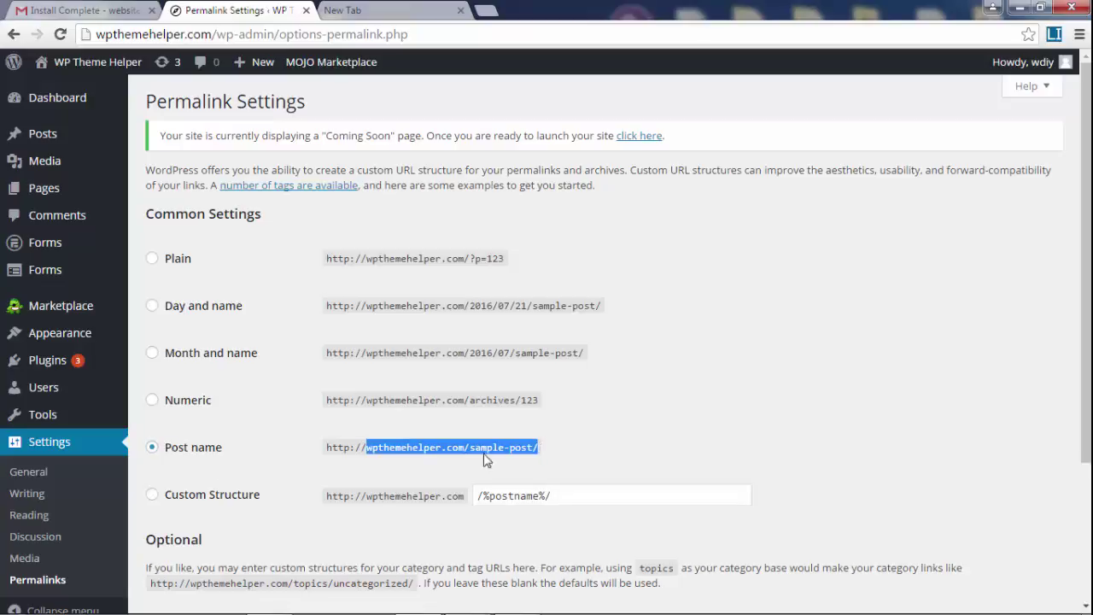
pyautogui.click(218, 495)
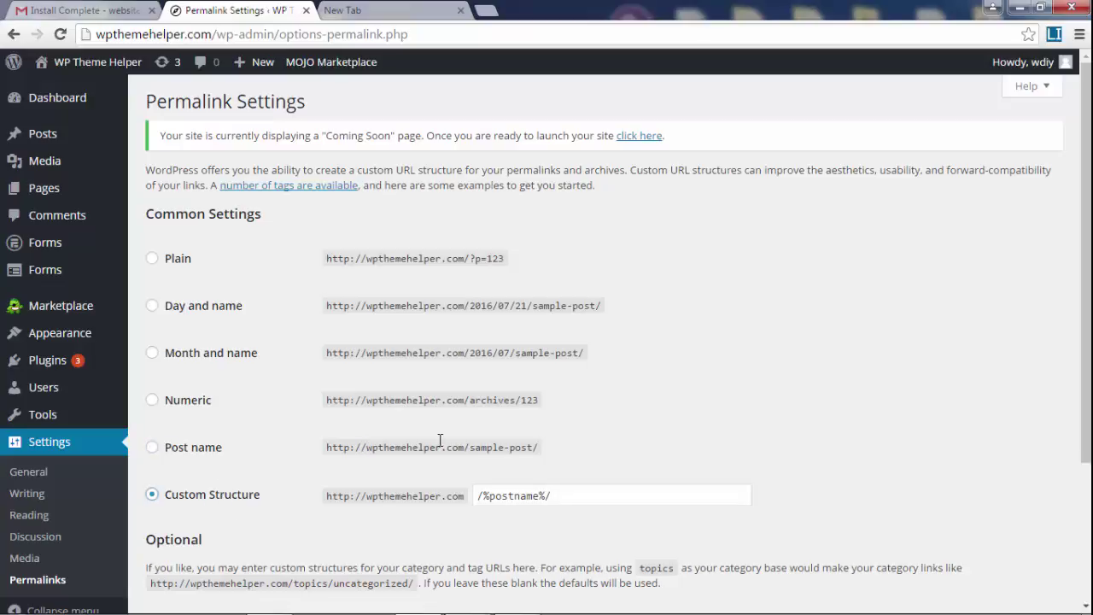
# - Insert /%category% before the post name tag so the custom structure reads /%category%/%postname%/
pyautogui.scroll(-1, 683, 388)
pyautogui.scroll(-3, 684, 388)
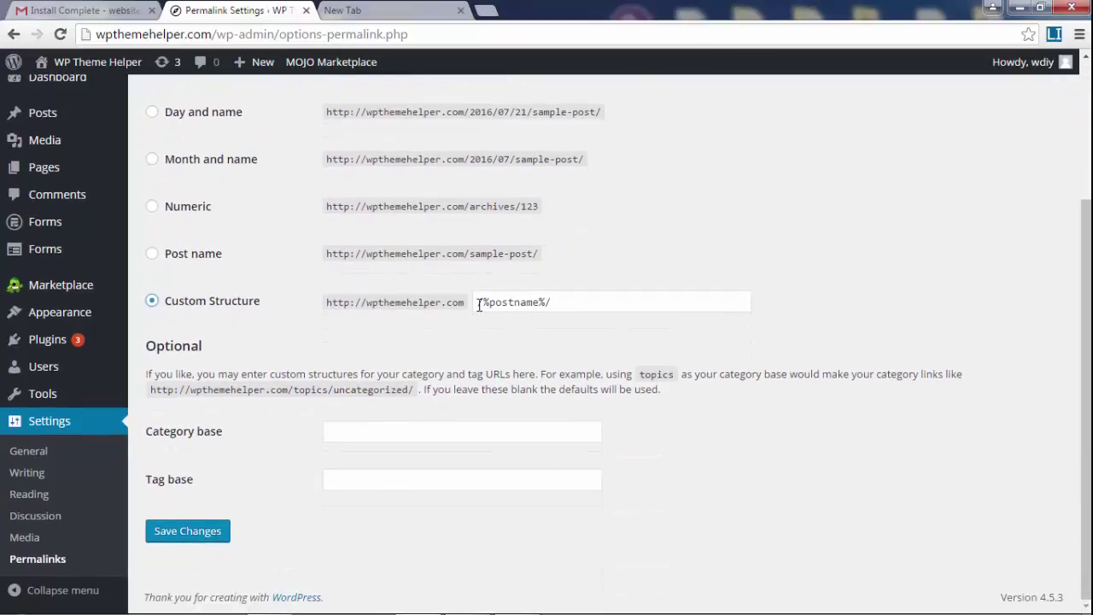
pyautogui.click(479, 305)
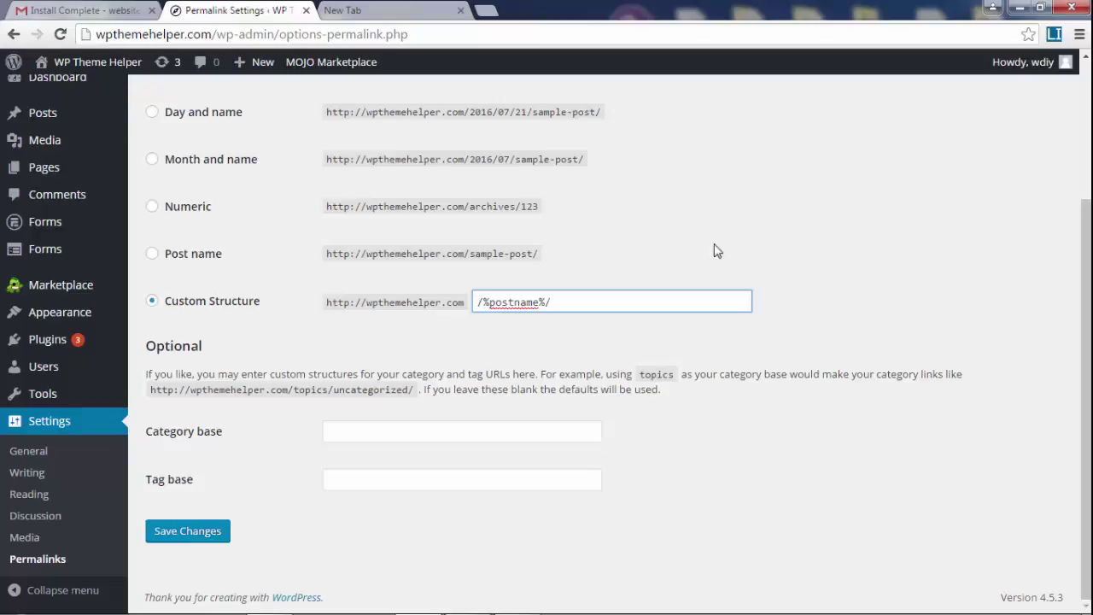
pyautogui.hotkey('ctrl', '+')
pyautogui.hotkey('ctrl', '+')
pyautogui.hotkey('ctrl', '+')
pyautogui.hotkey('ctrl', '+')
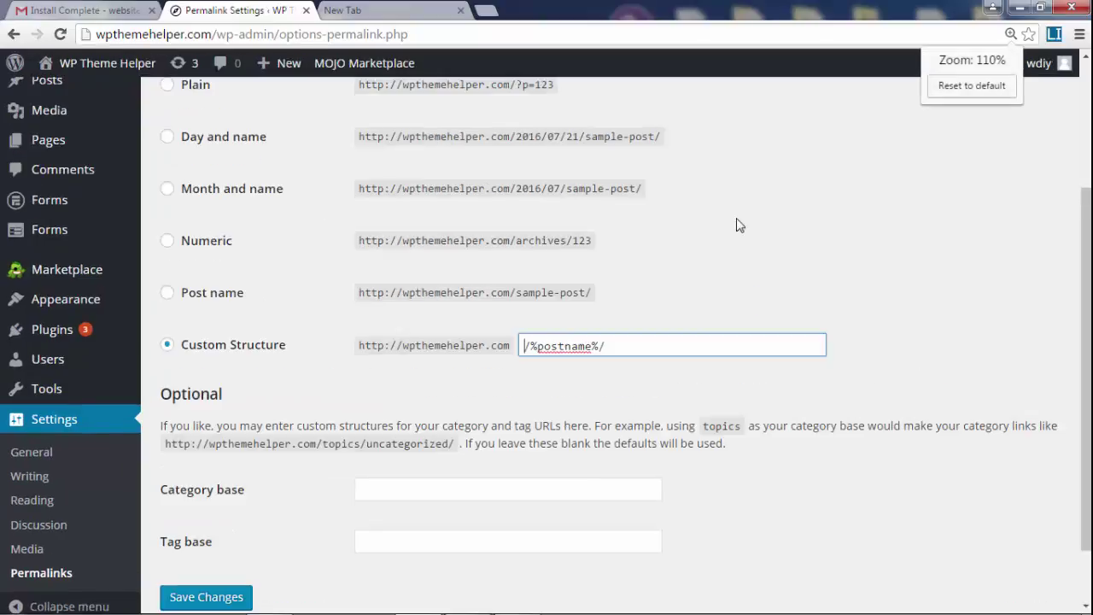
pyautogui.scroll(-3, 737, 225)
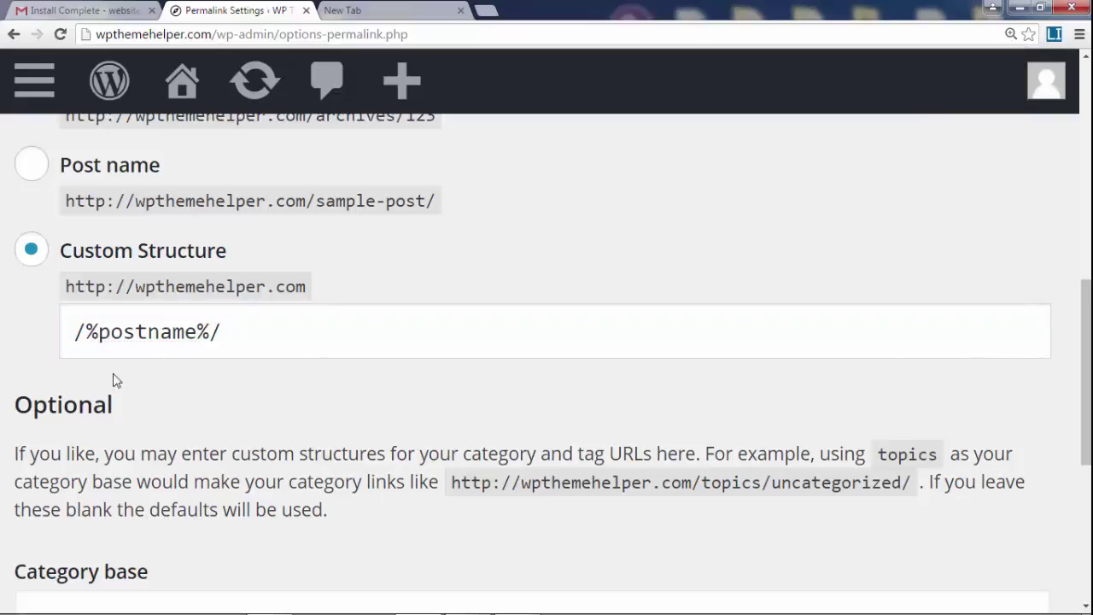
pyautogui.click(74, 333)
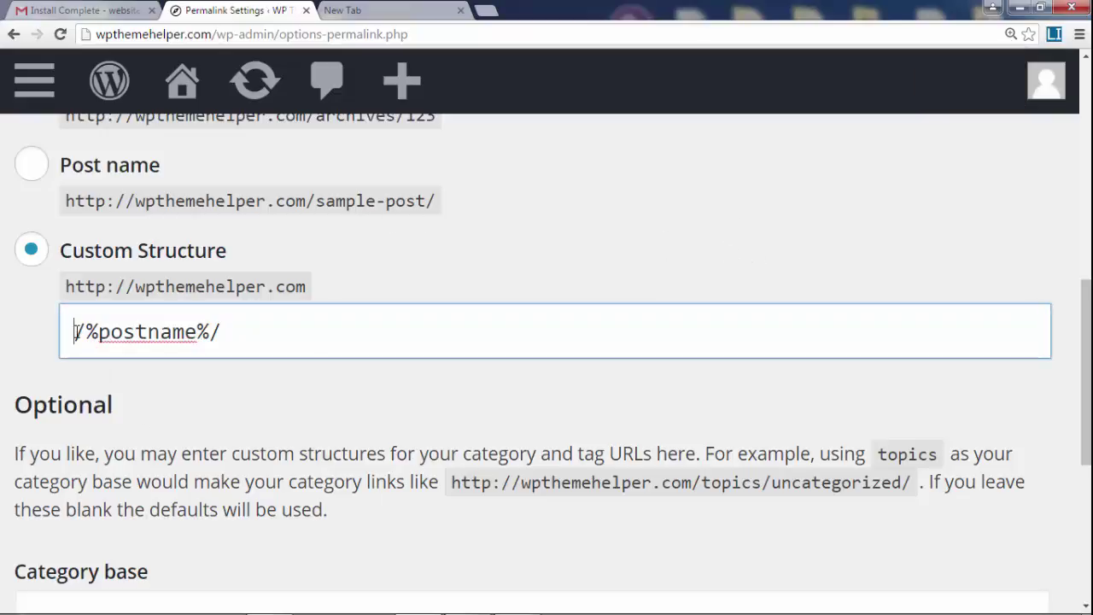
pyautogui.write('/')
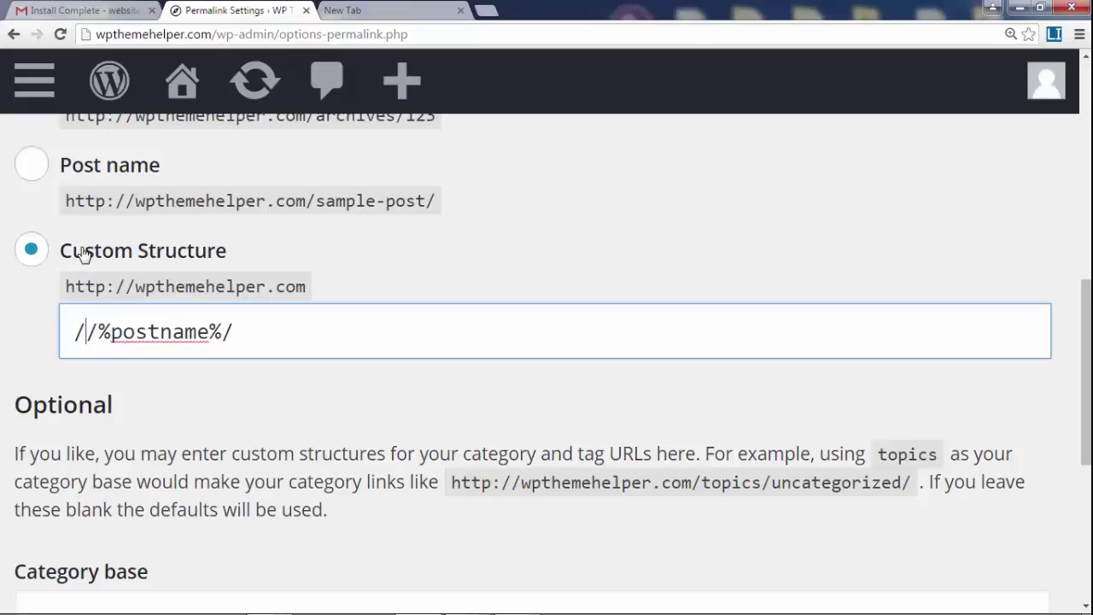
pyautogui.write('%')
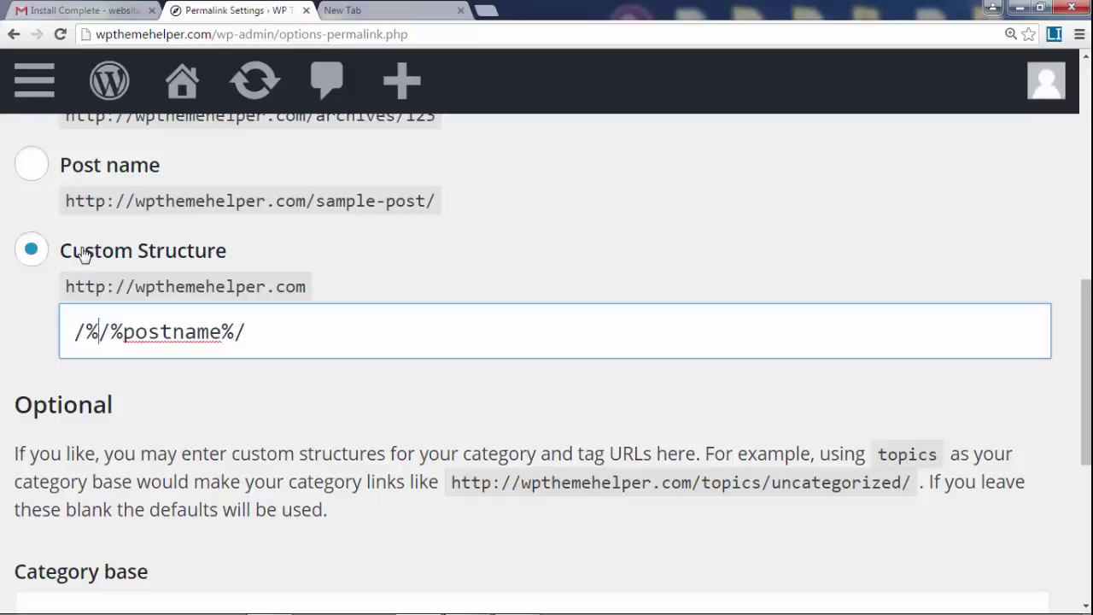
pyautogui.write('category')
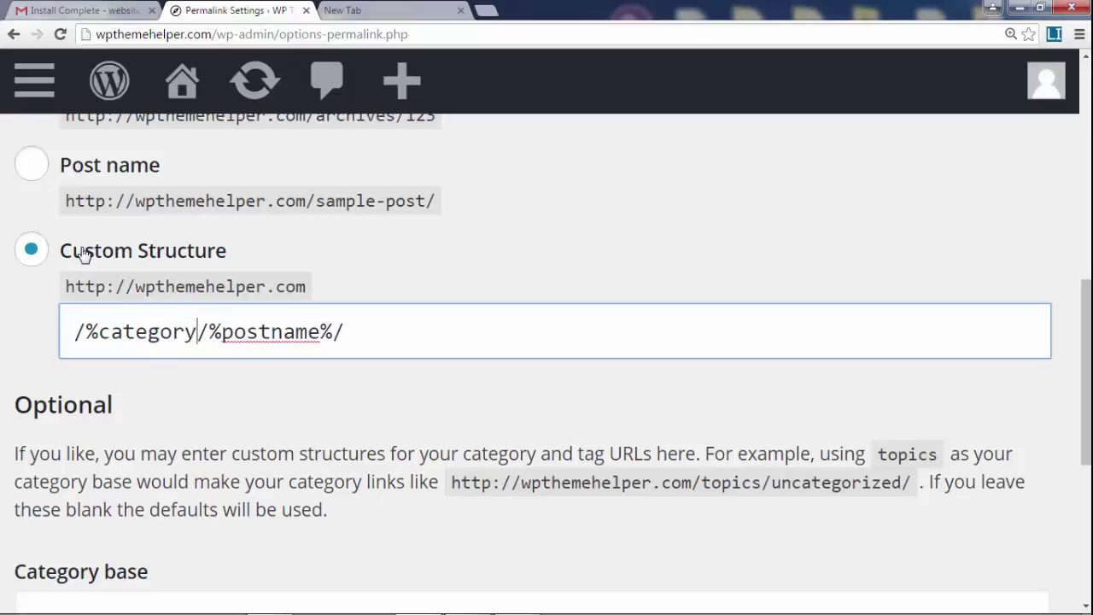
pyautogui.write('&')
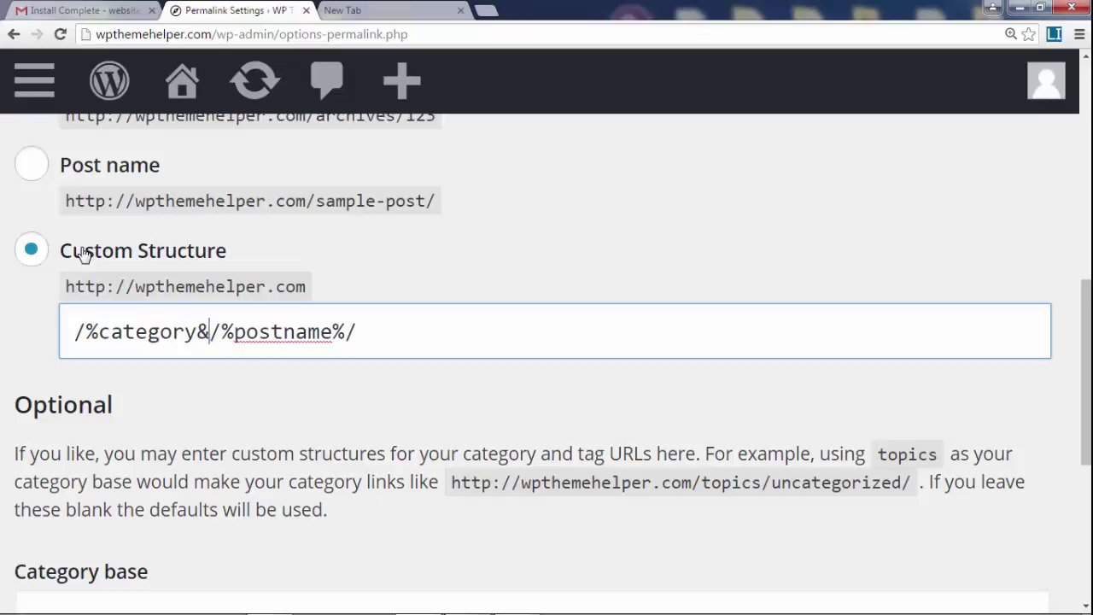
pyautogui.press('BackSpace')
pyautogui.write('%')
# - Check the slashes, percent signs and category tag in the custom structure and save the permalink settings
pyautogui.moveTo(72, 333); pyautogui.dragTo(99, 333)
pyautogui.doubleClick(150, 331)
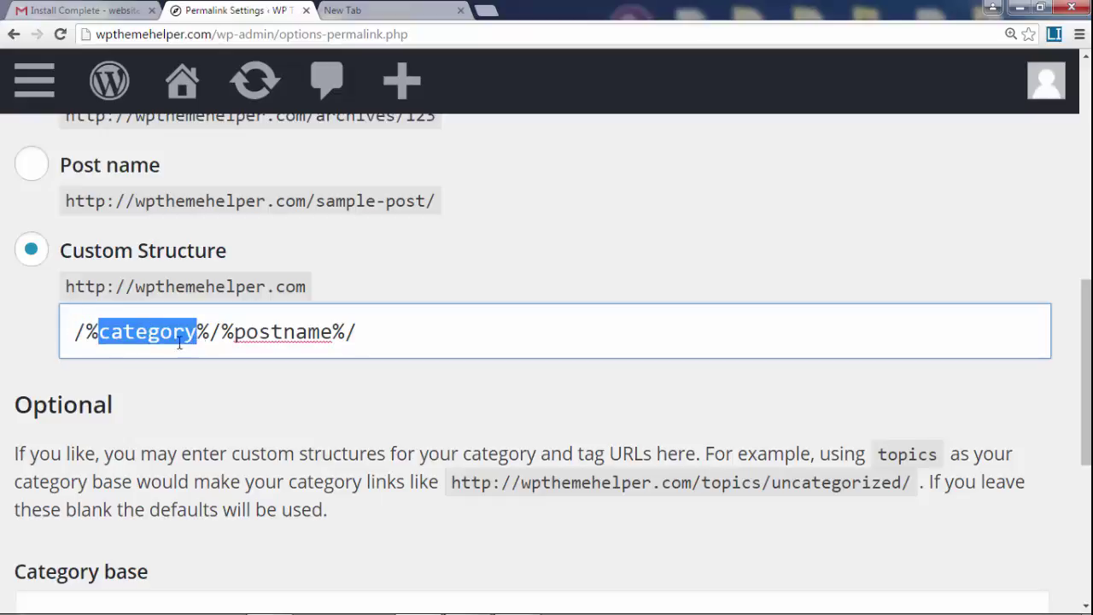
pyautogui.doubleClick(204, 331)
pyautogui.moveTo(207, 331)
pyautogui.mouseDown()
pyautogui.moveTo(217, 333)
pyautogui.moveTo(201, 339)
pyautogui.mouseUp()
pyautogui.click(199, 333)
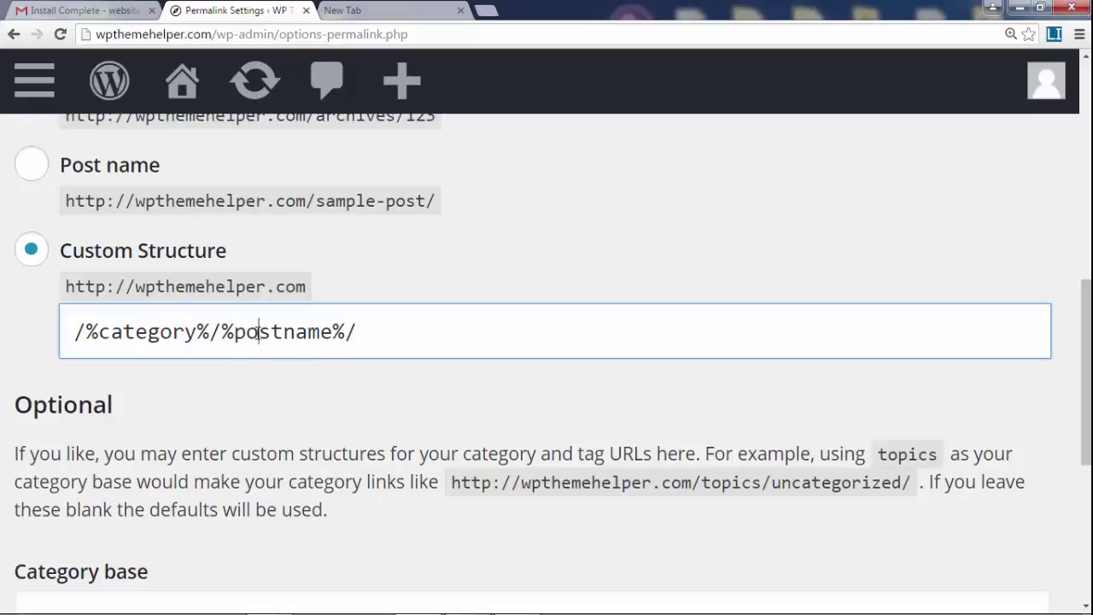
pyautogui.click(392, 334)
pyautogui.hotkey('ctrl', '0')
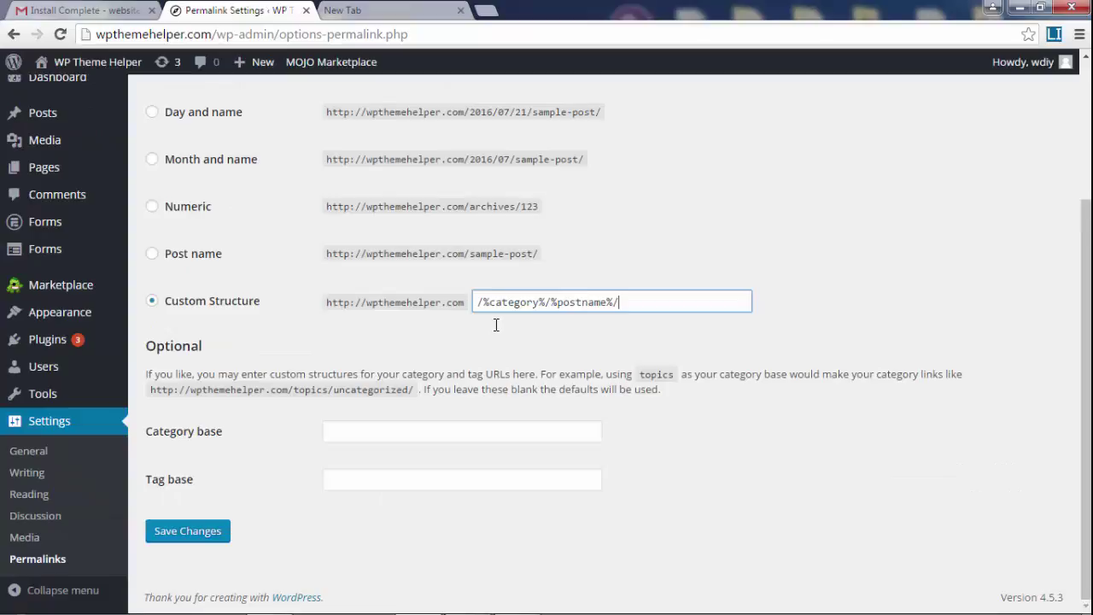
pyautogui.click(833, 247)
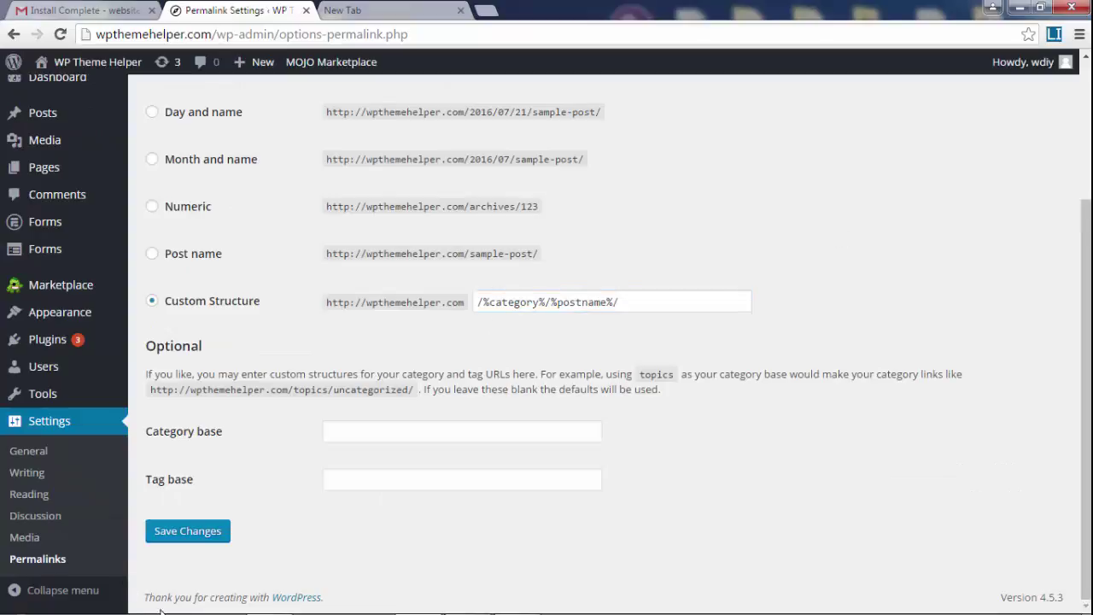
pyautogui.click(193, 532)
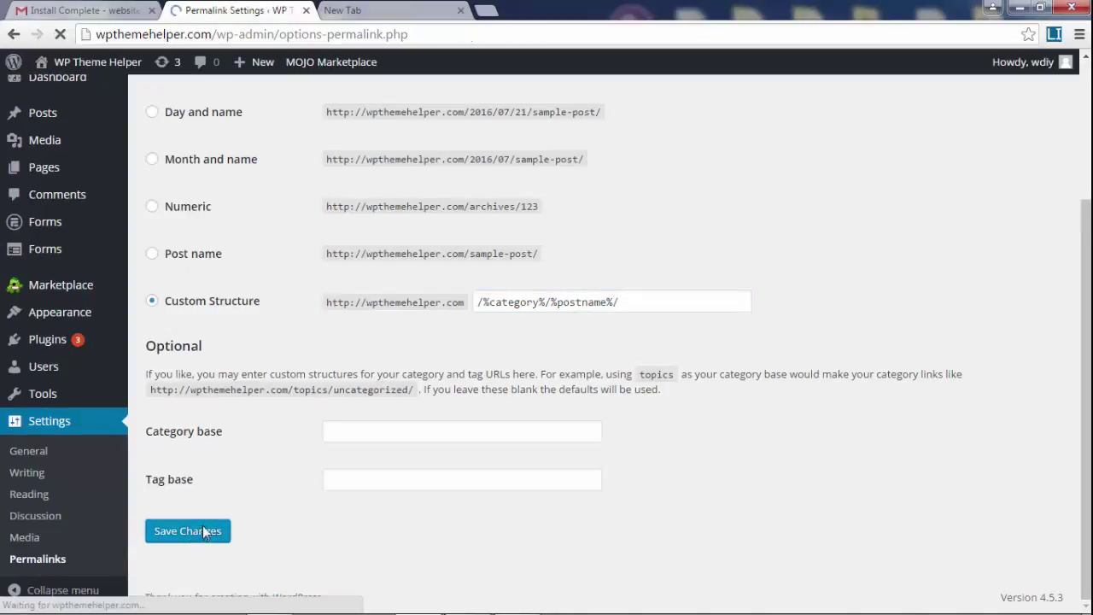
# - Open the Discussion settings and disable all three default article options: notifying linked blogs, accepting link notifications, and allowing comments on new articles
pyautogui.scroll(-2, 276, 517)
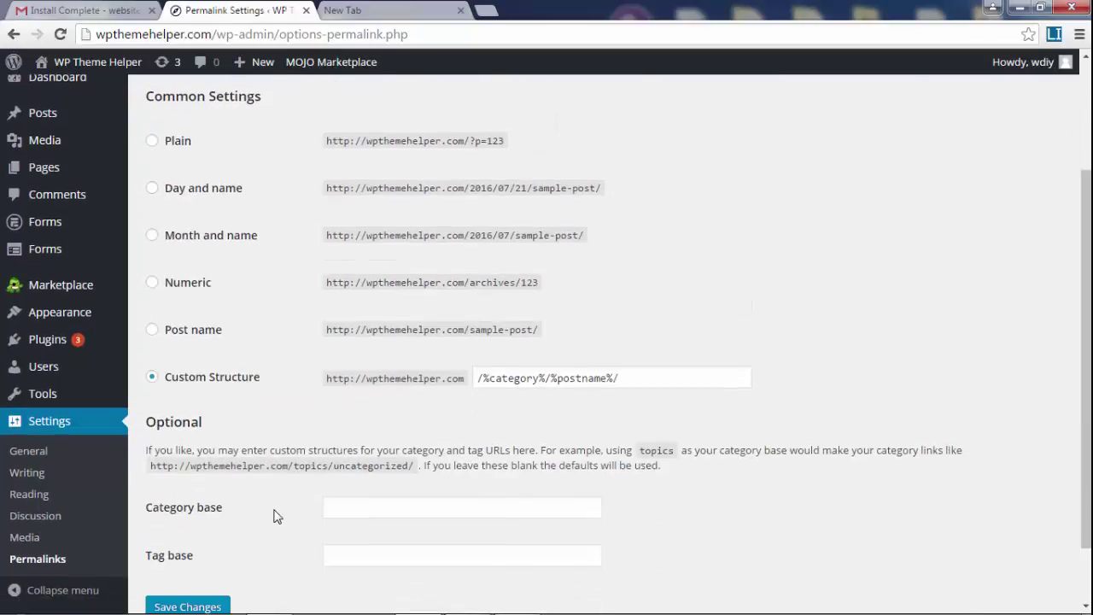
pyautogui.click(35, 516)
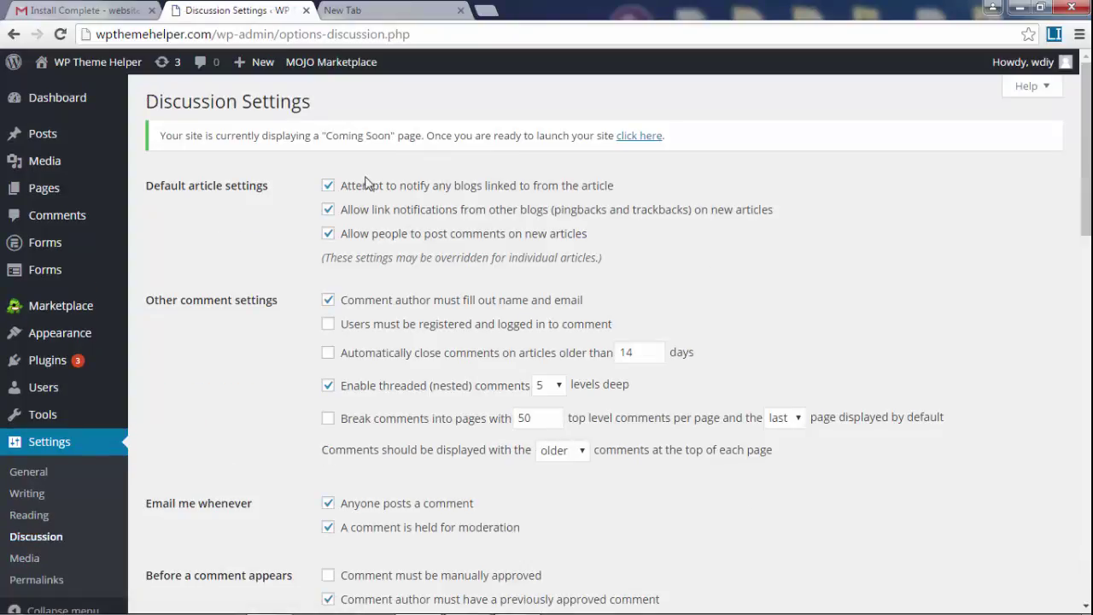
pyautogui.click(329, 186)
pyautogui.click(353, 210)
pyautogui.moveTo(794, 211); pyautogui.dragTo(342, 218)
pyautogui.click(931, 230)
pyautogui.click(387, 241)
# - Require every comment to be manually approved before it appears
pyautogui.scroll(-3, 510, 310)
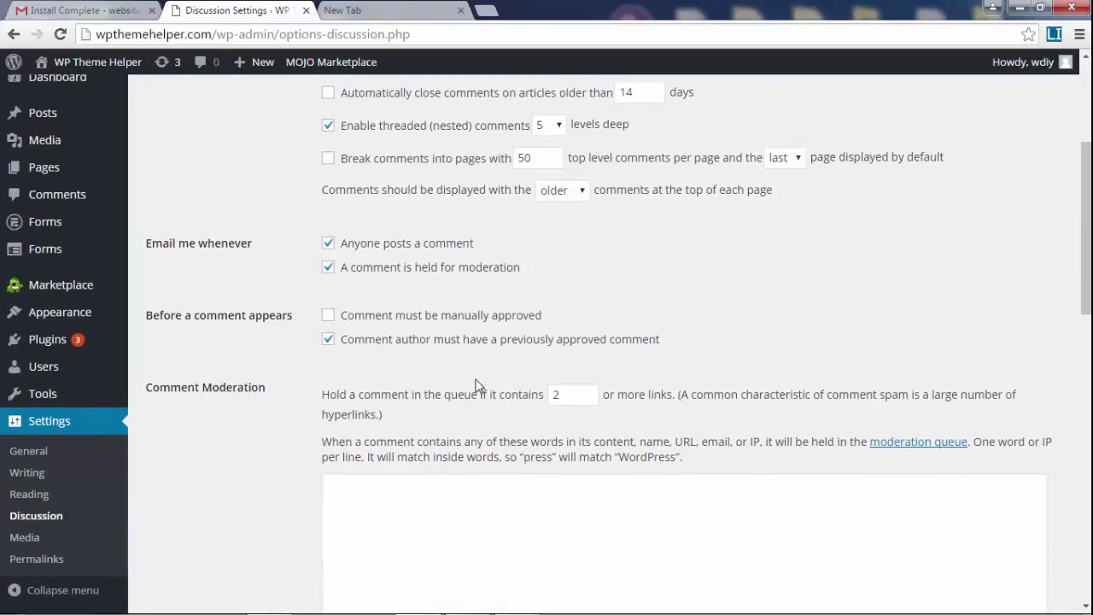
pyautogui.click(328, 319)
pyautogui.moveTo(550, 322); pyautogui.dragTo(340, 320)
pyautogui.click(805, 300)
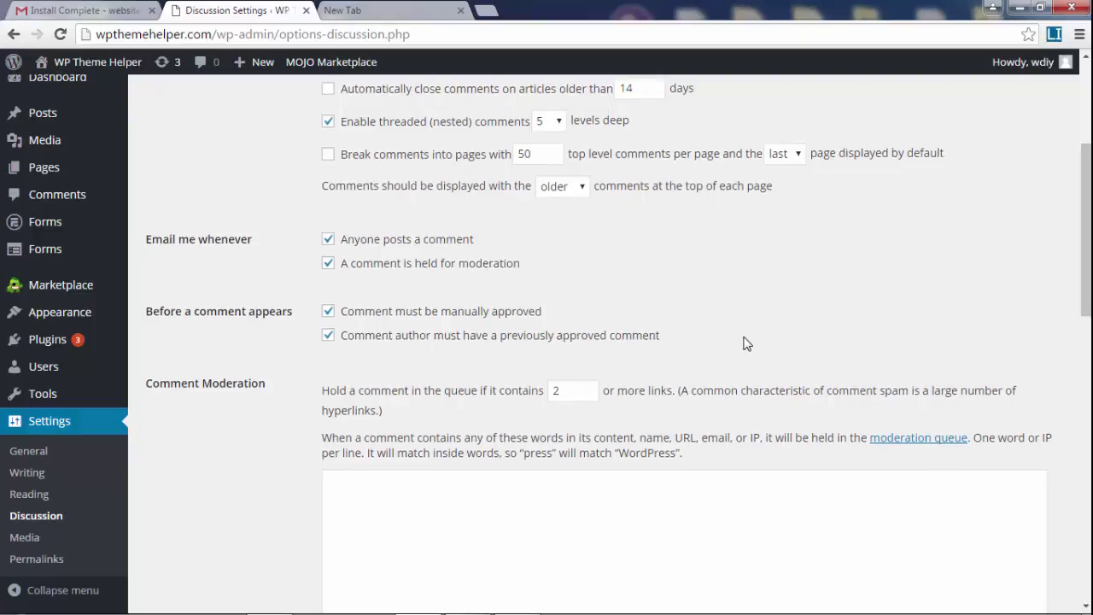
# - Review the discussion options from the default article settings down to the avatars and save the changes
pyautogui.scroll(-3, 743, 344)
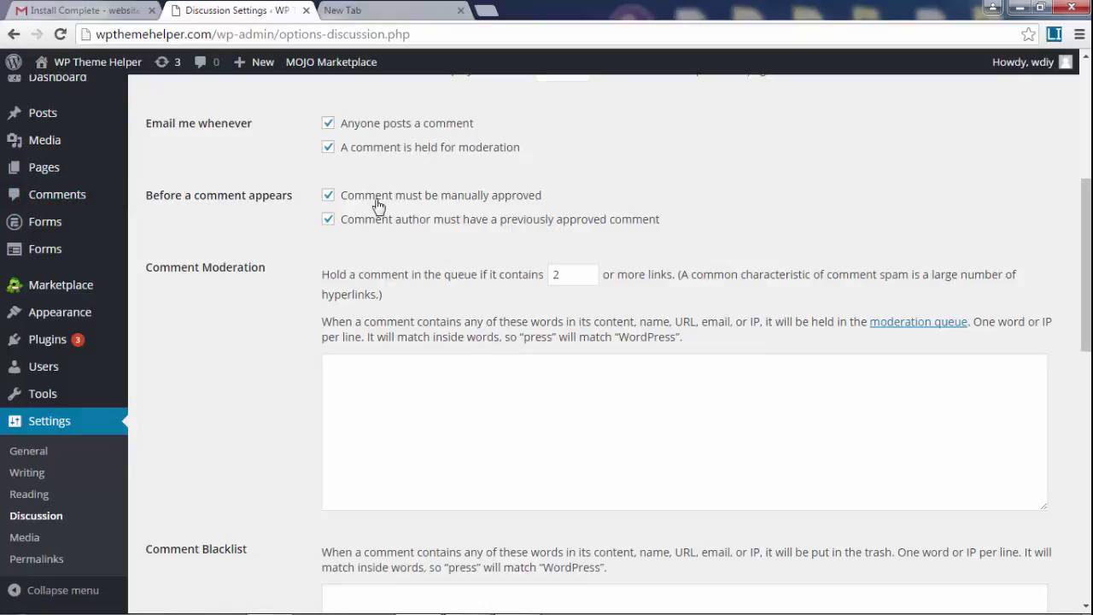
pyautogui.scroll(3, 576, 335)
pyautogui.scroll(2, 576, 336)
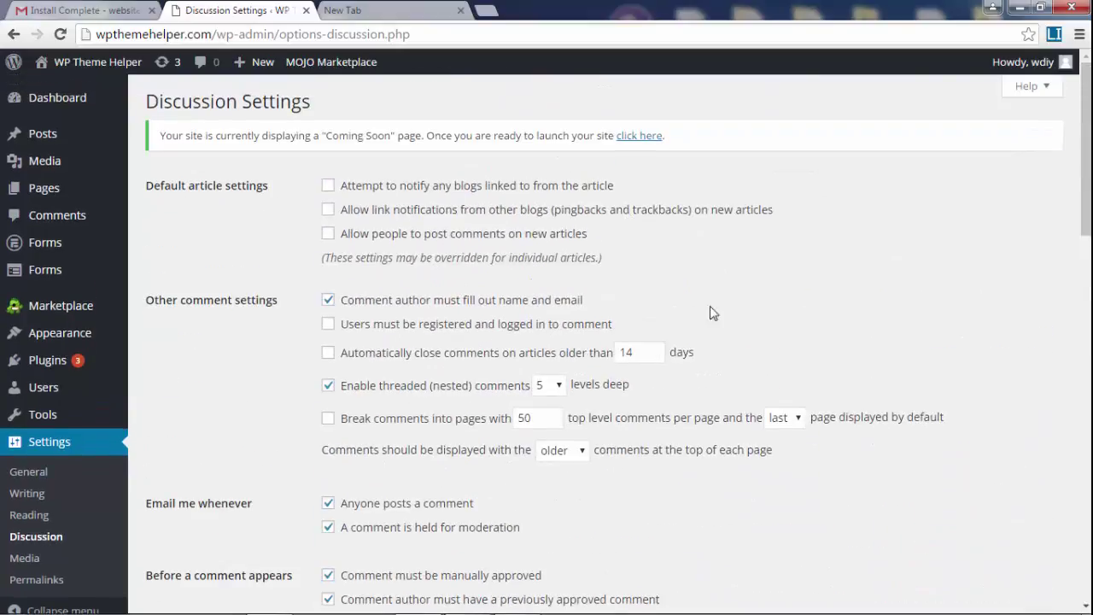
pyautogui.scroll(-7, 710, 307)
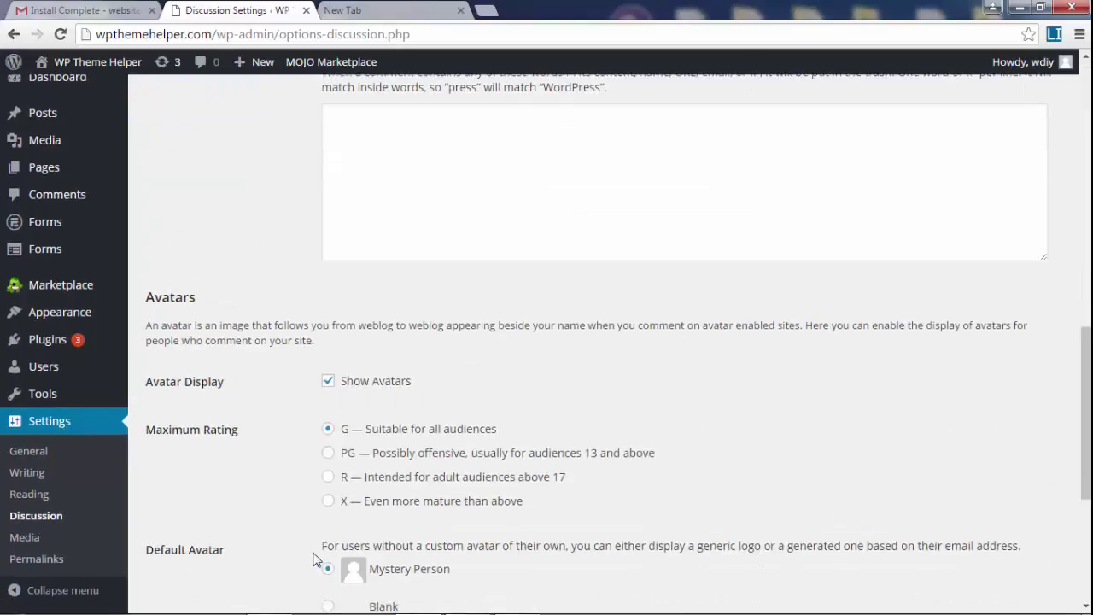
pyautogui.scroll(-4, 313, 553)
pyautogui.click(189, 534)
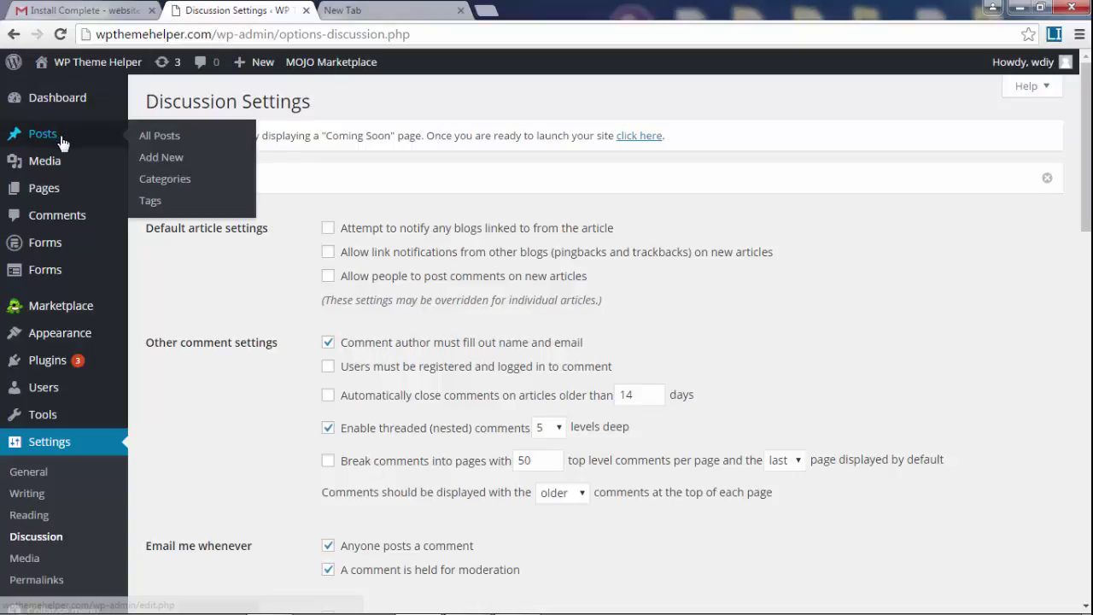
# - Open the Hello world! post from the posts list and show the Discussion box in its editor
pyautogui.moveTo(60, 143)
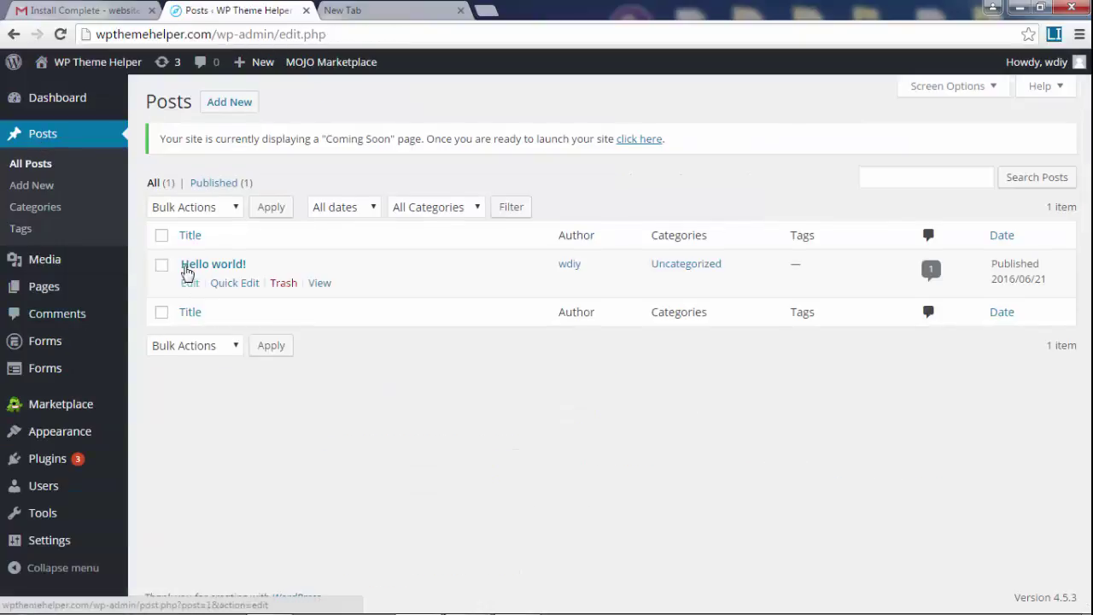
pyautogui.click(216, 267)
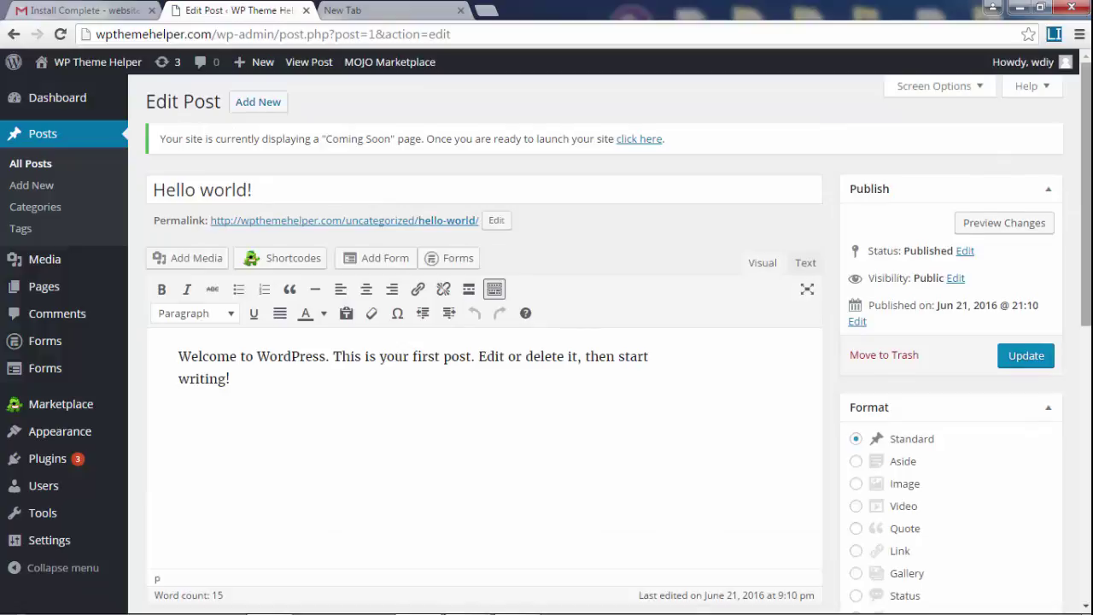
pyautogui.moveTo(1089, 195); pyautogui.dragTo(907, 385)
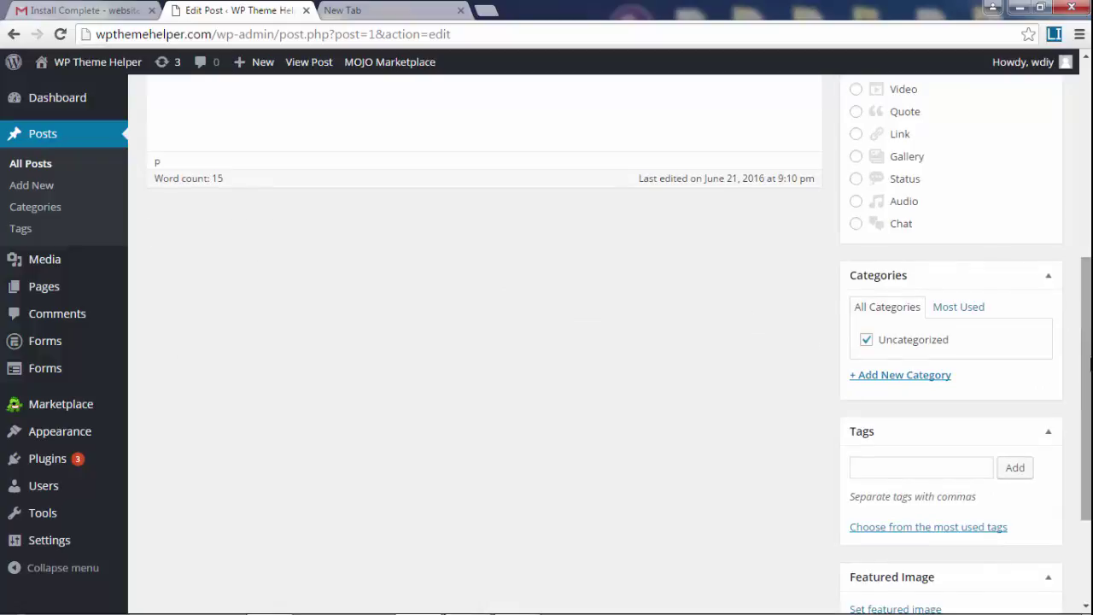
pyautogui.moveTo(1087, 369); pyautogui.dragTo(1087, 310)
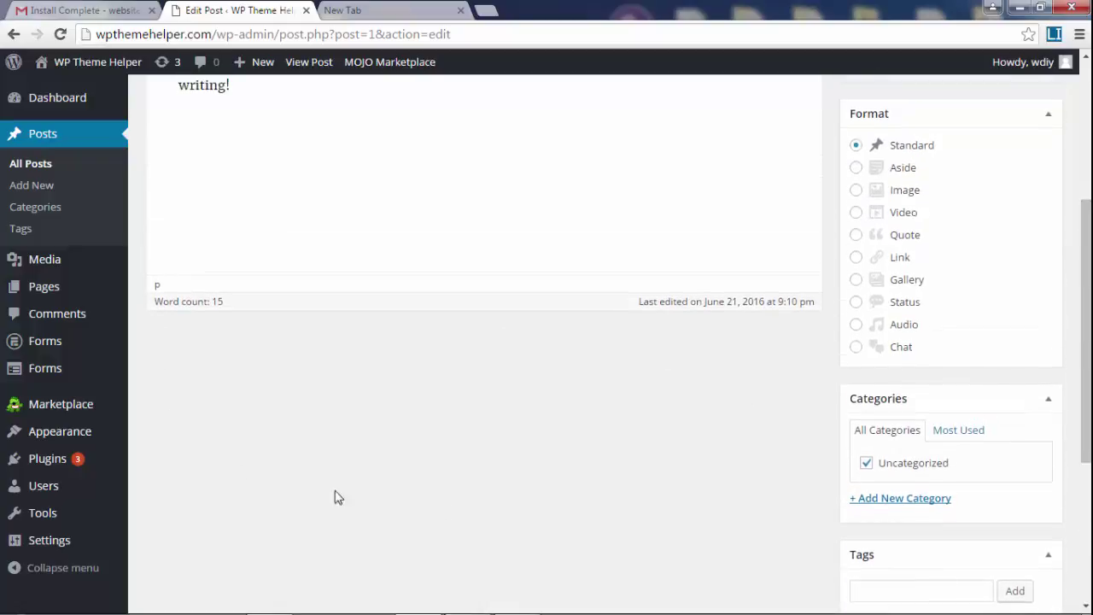
pyautogui.moveTo(1087, 393); pyautogui.dragTo(513, 149)
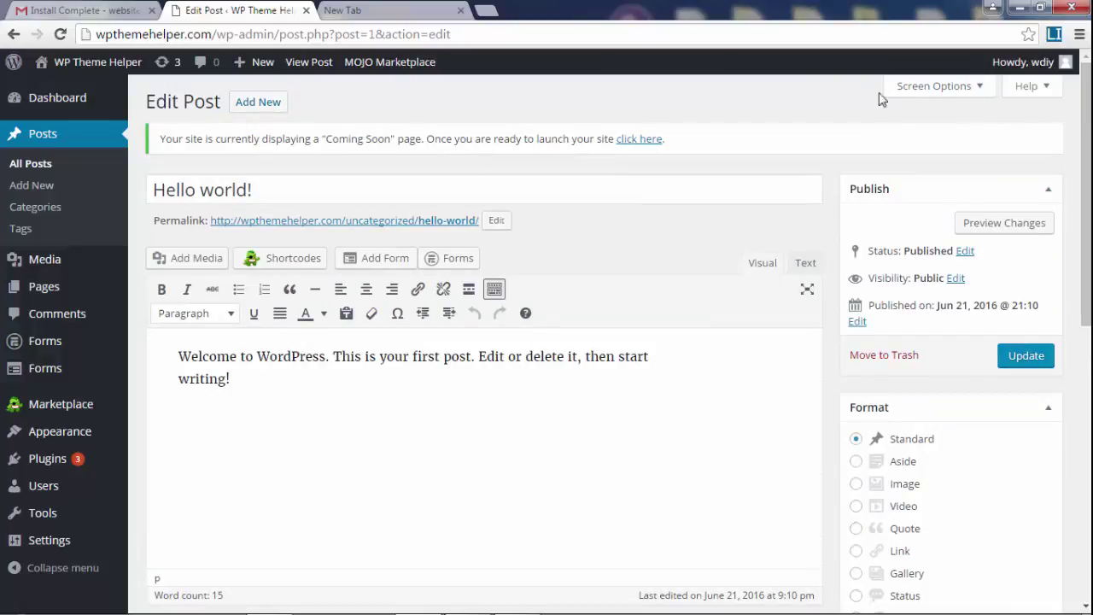
pyautogui.click(982, 91)
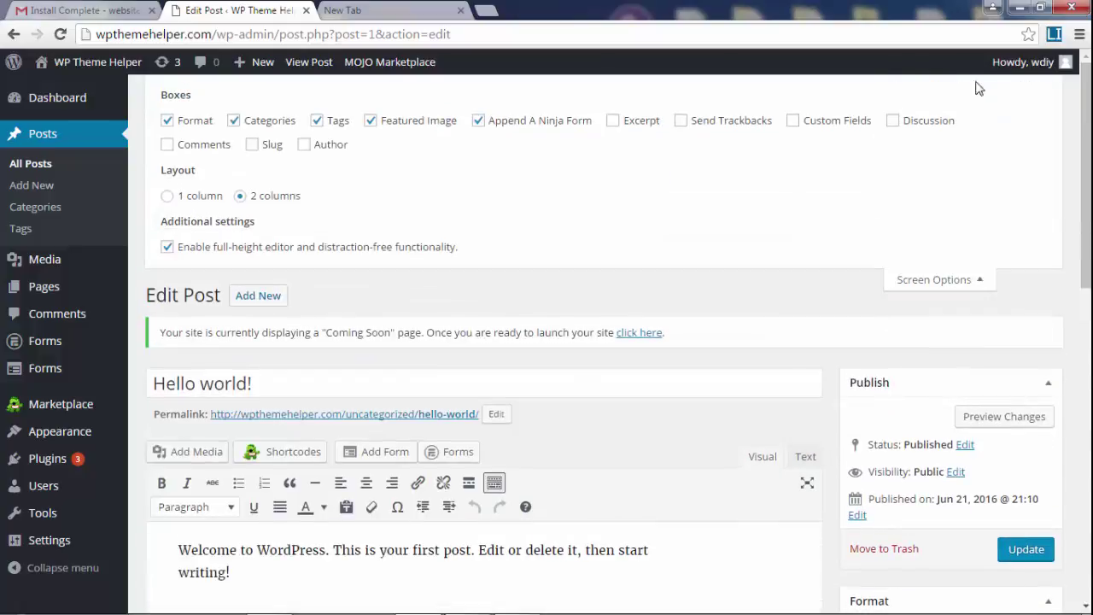
pyautogui.click(478, 121)
pyautogui.click(906, 126)
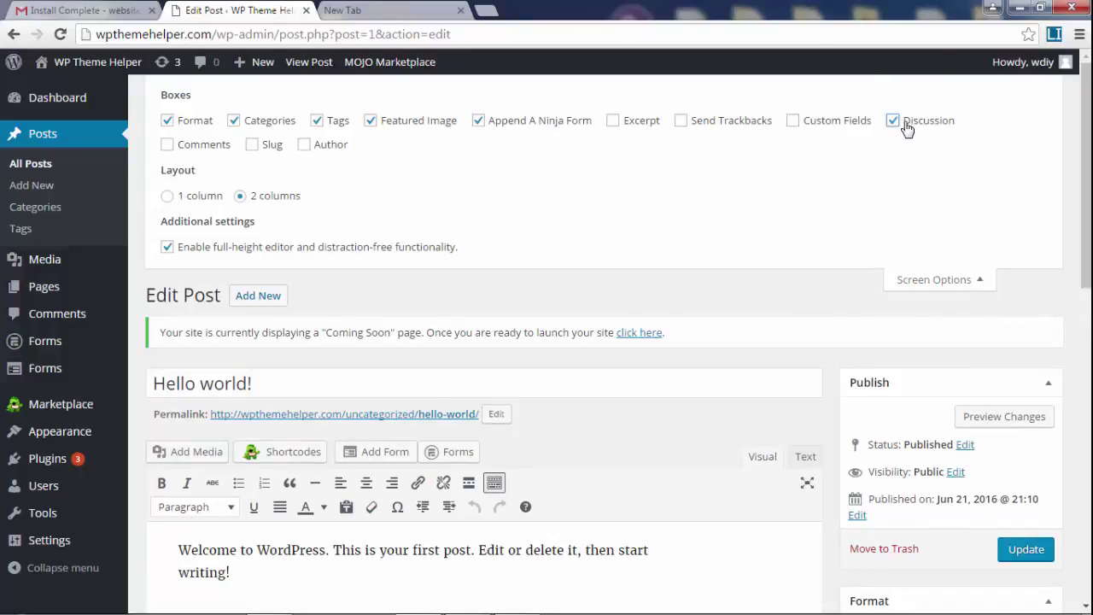
pyautogui.click(976, 285)
pyautogui.scroll(-5, 1090, 178)
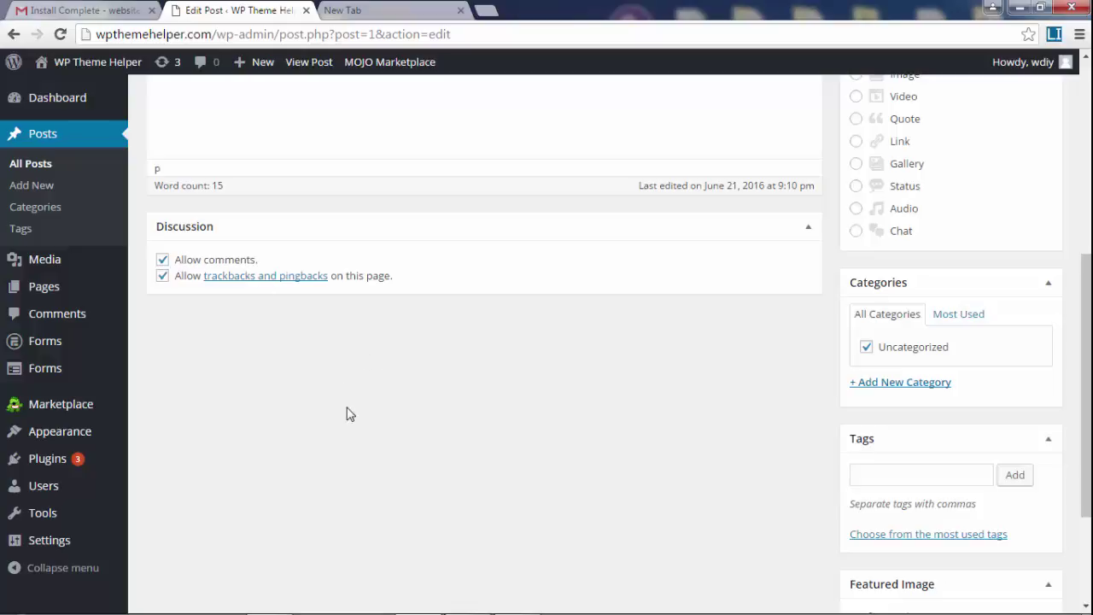
# - Disallow comments as well as trackbacks and pingbacks on the Hello world! post and update it
pyautogui.scroll(2, 348, 421)
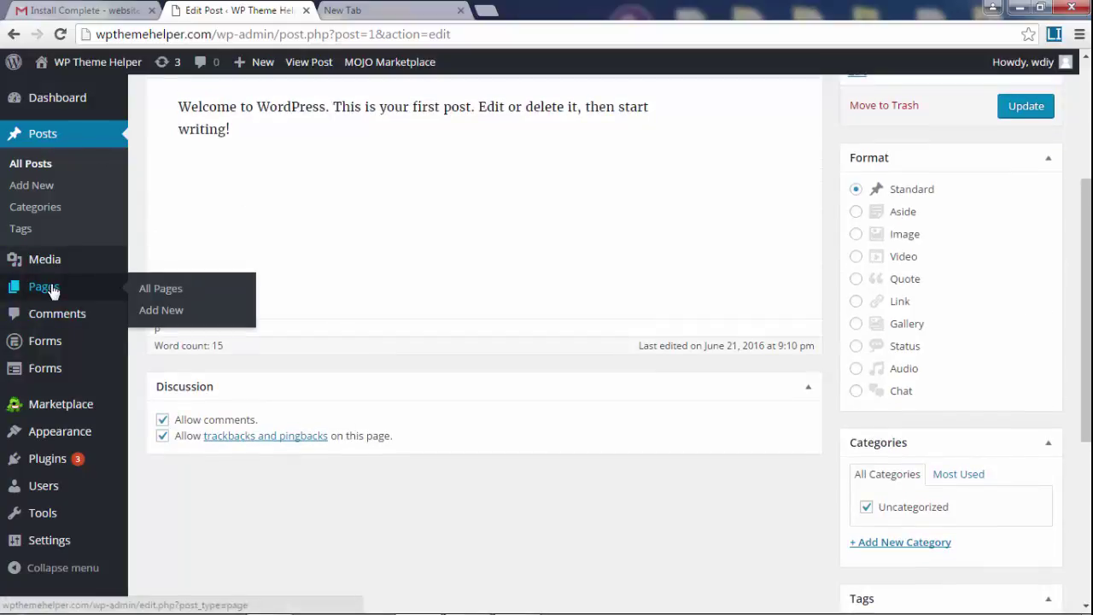
pyautogui.click(164, 422)
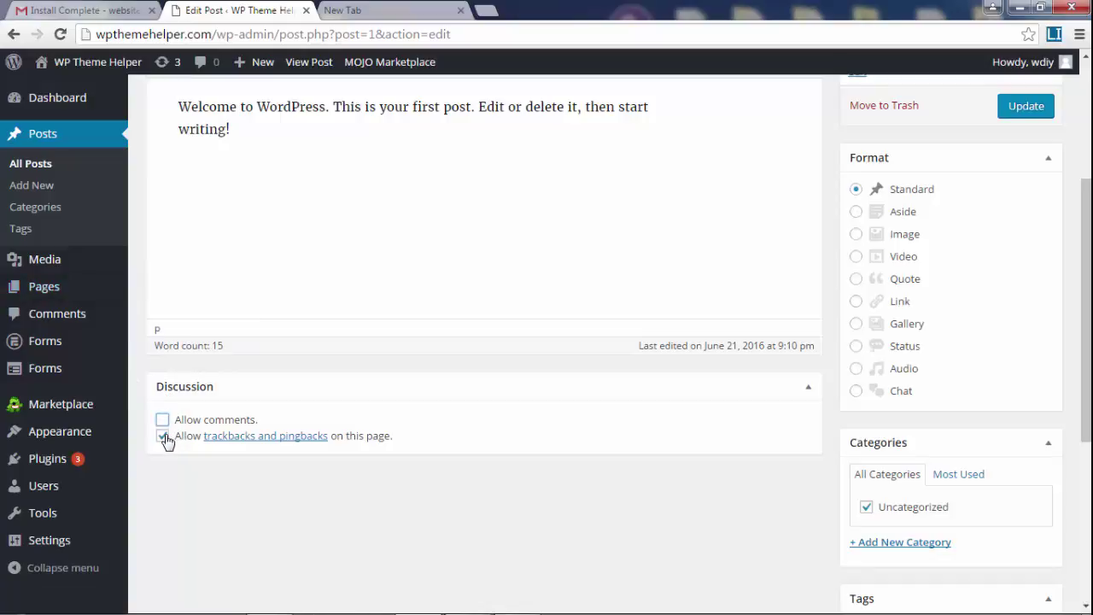
pyautogui.click(164, 437)
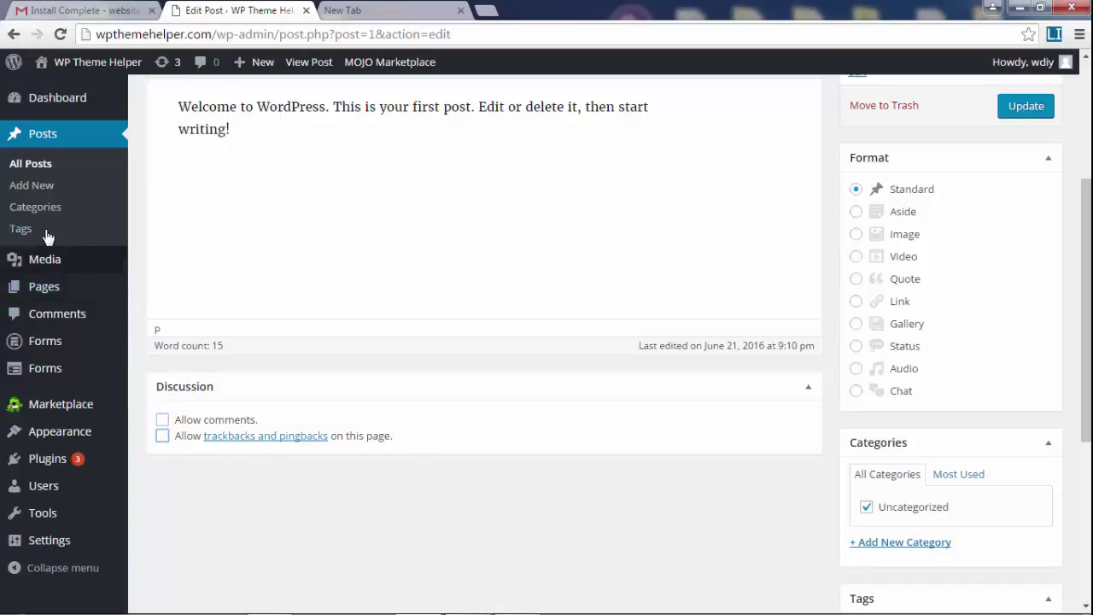
pyautogui.click(1012, 110)
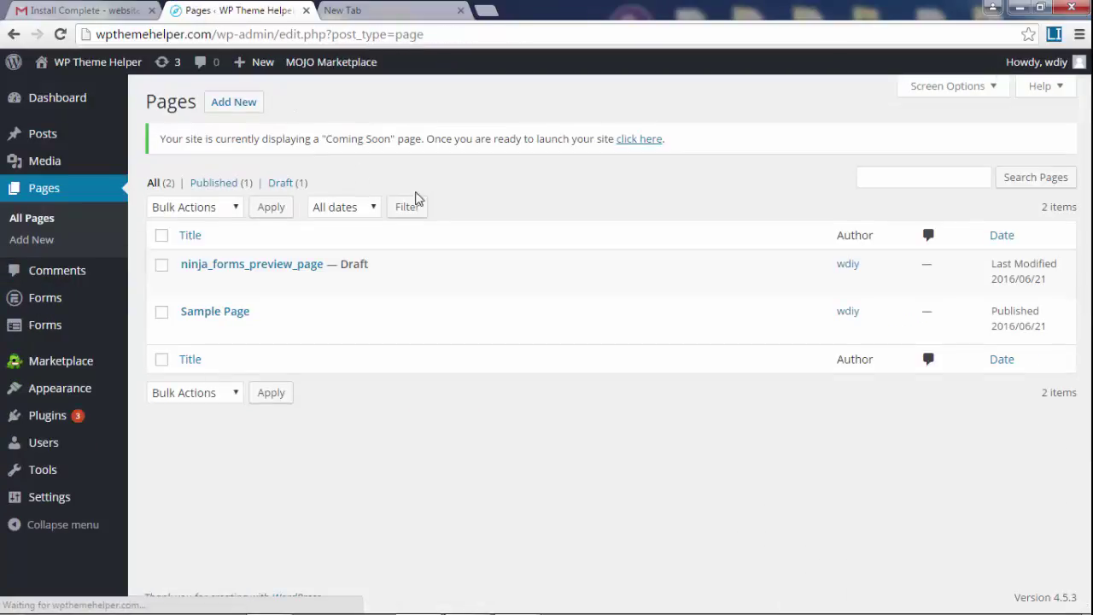
# - Open Sample Page from the pages list, show the Comments box in its editor and check what that box offers
pyautogui.click(213, 313)
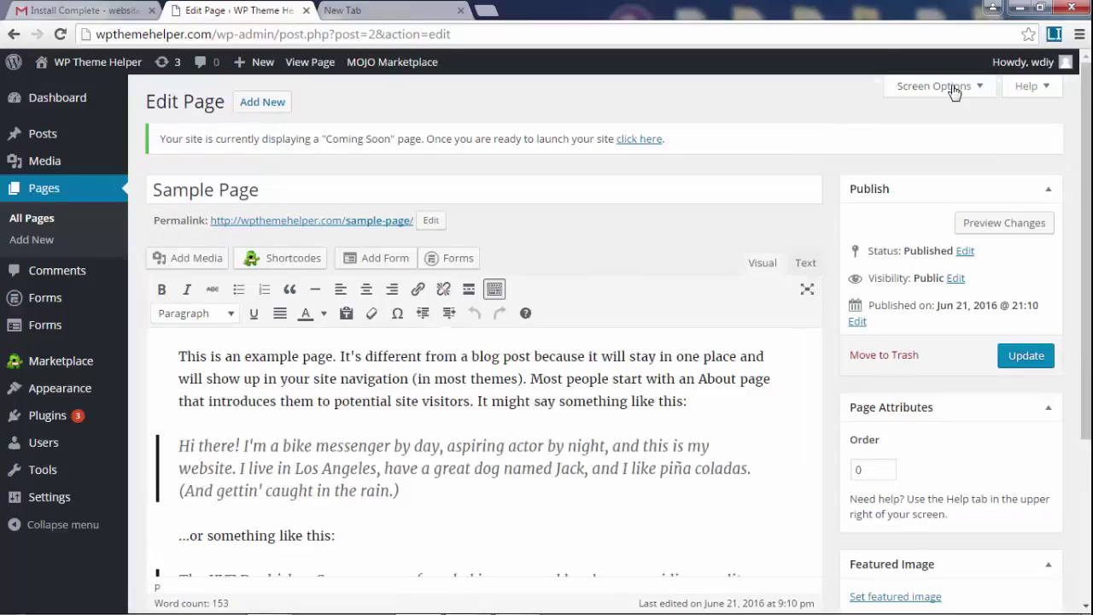
pyautogui.click(945, 87)
pyautogui.click(731, 122)
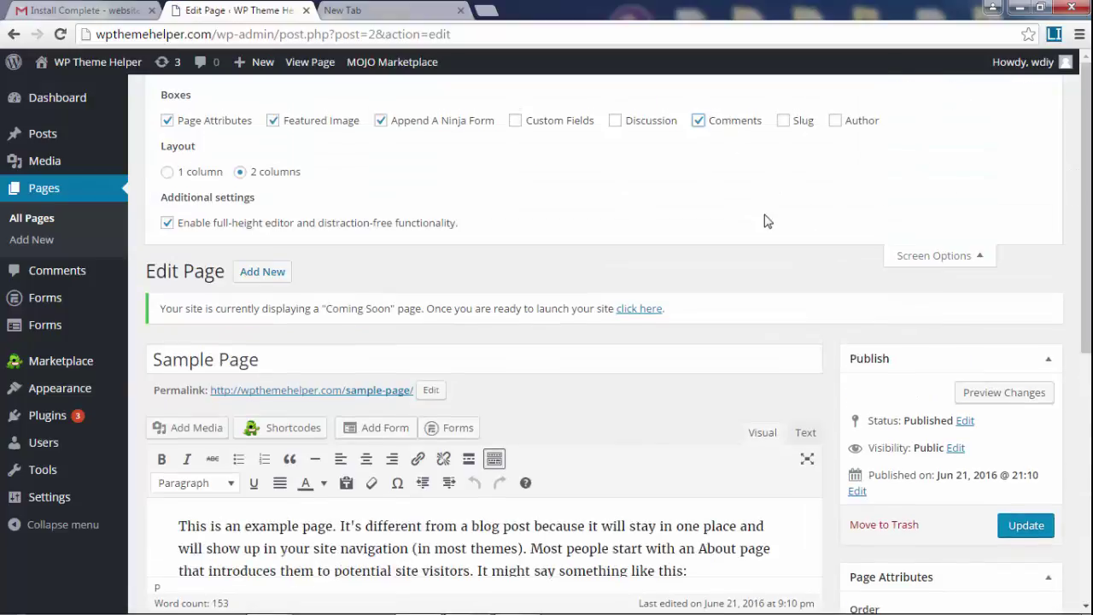
pyautogui.click(952, 256)
pyautogui.scroll(-5, 484, 342)
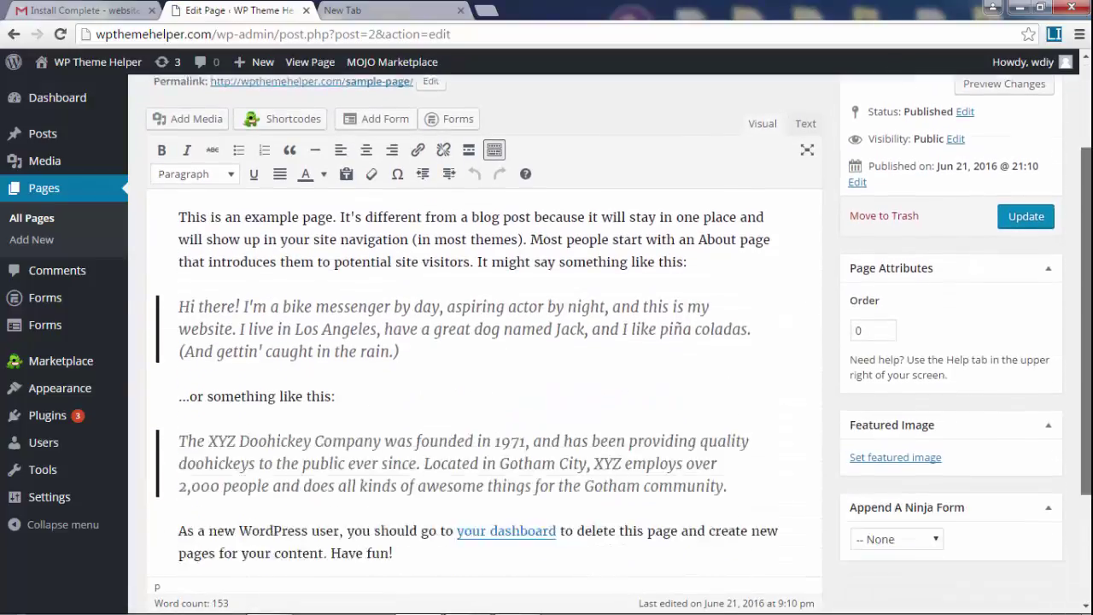
pyautogui.scroll(5, 484, 342)
pyautogui.scroll(-4, 120, 489)
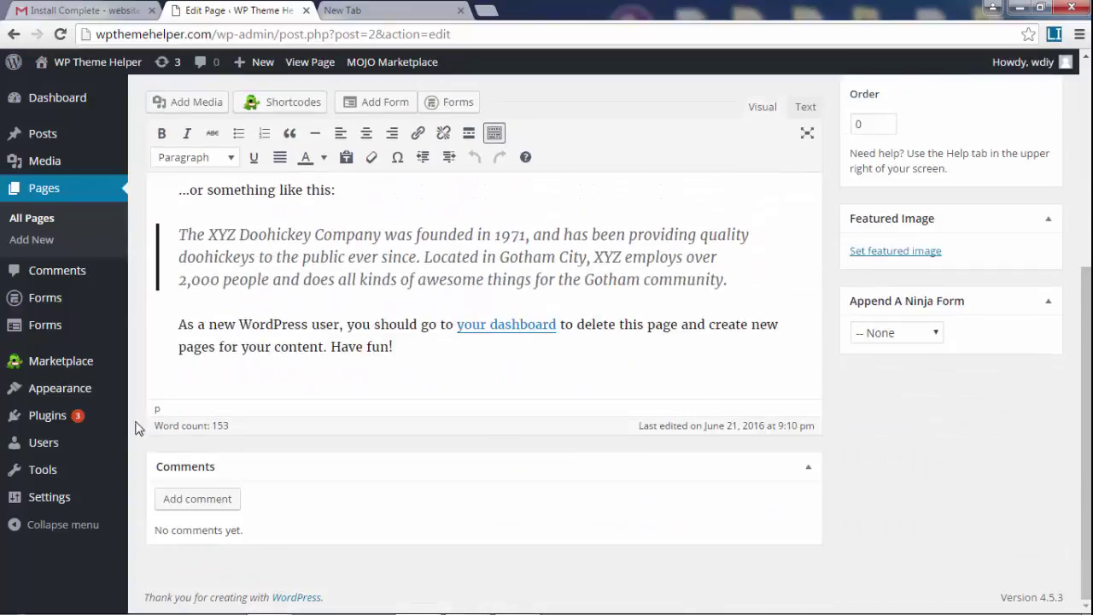
pyautogui.scroll(4, 205, 466)
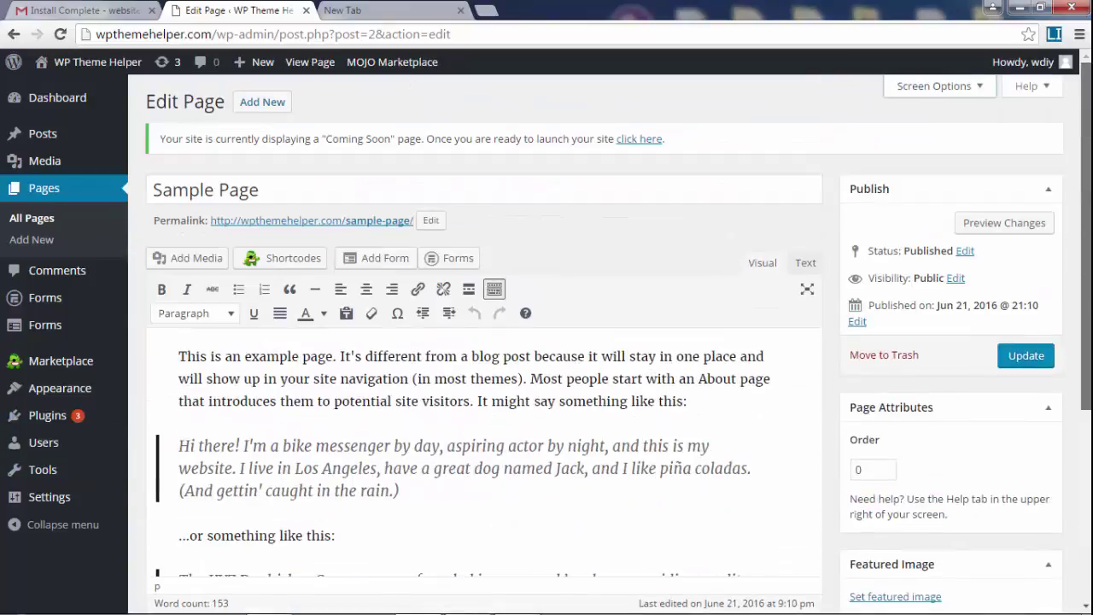
# - Show the Discussion box in the Sample Page editor and bring it into view below the content
pyautogui.click(946, 86)
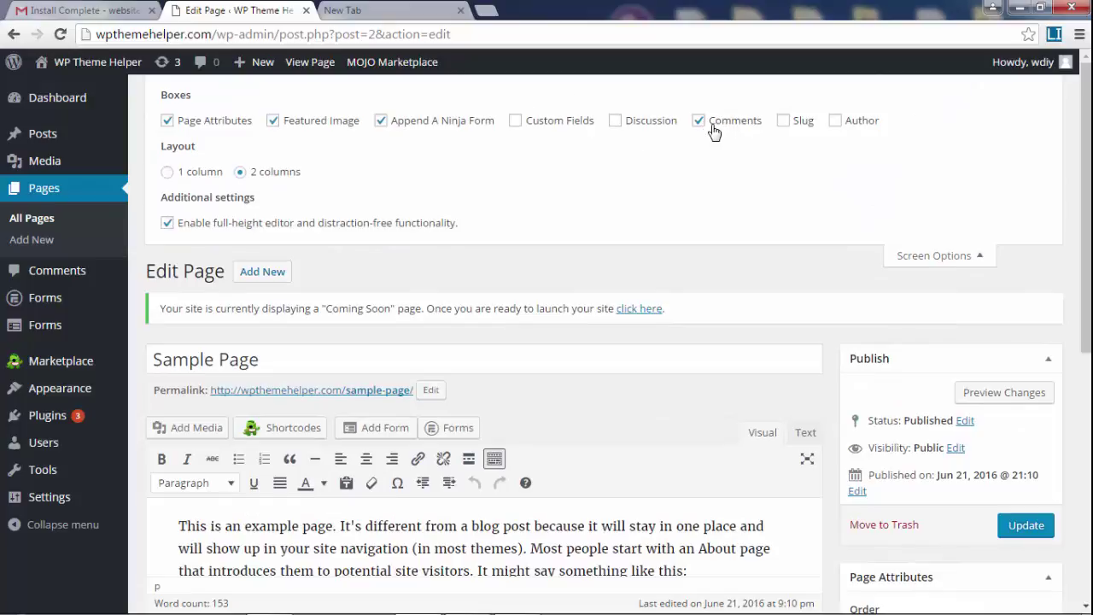
pyautogui.click(645, 126)
pyautogui.click(976, 256)
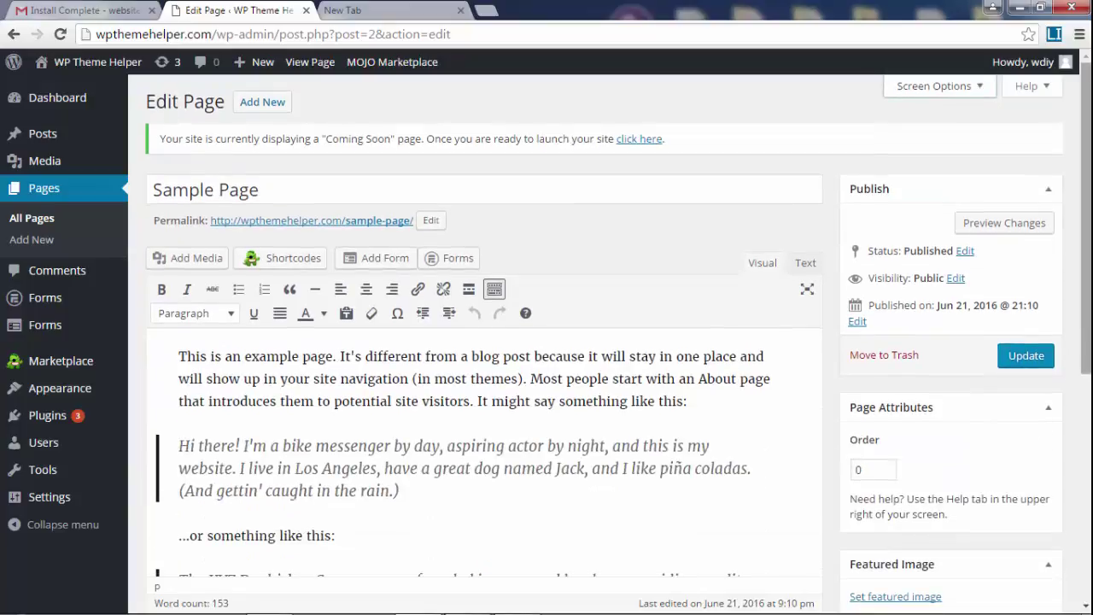
pyautogui.scroll(-2, 976, 256)
pyautogui.scroll(-3, 1010, 342)
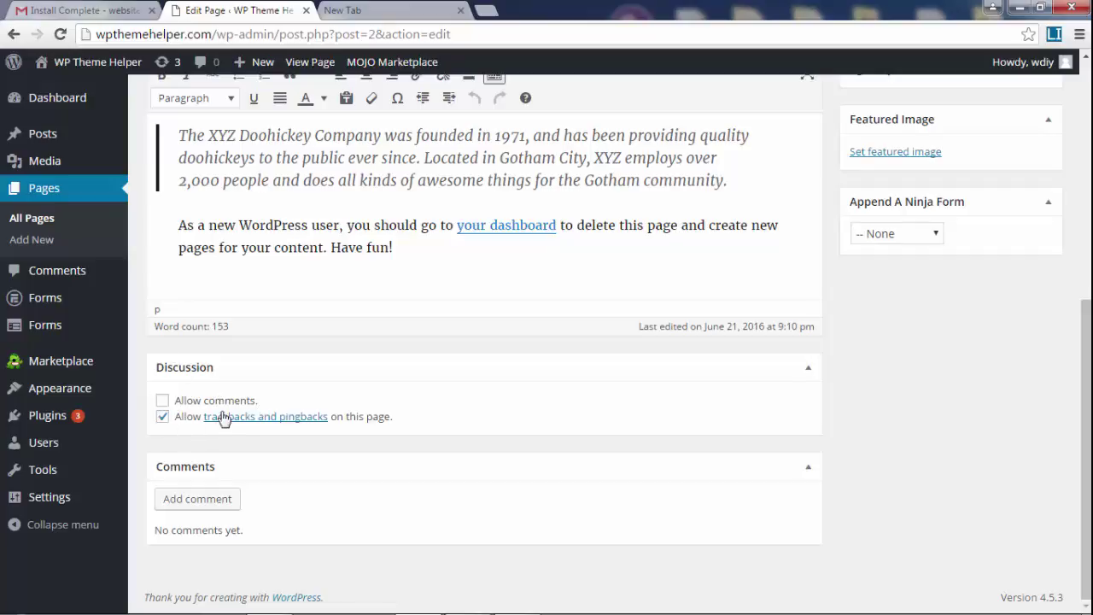
# - Disallow trackbacks and pingbacks on Sample Page and update the page
pyautogui.click(162, 417)
pyautogui.moveTo(1085, 420); pyautogui.dragTo(1085, 182)
pyautogui.click(1025, 359)
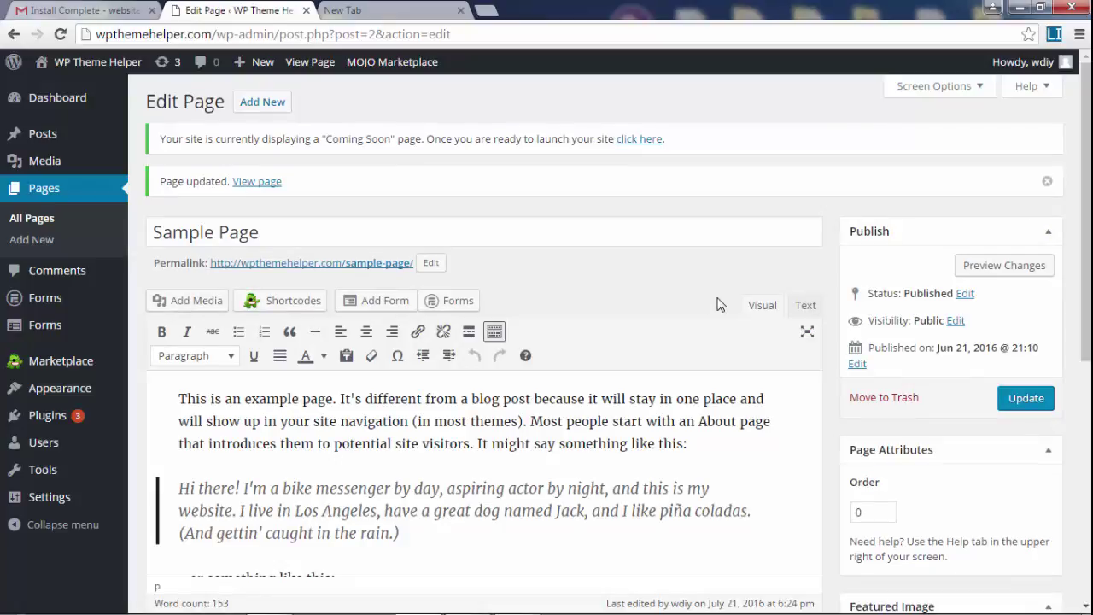
# - Open the installed plugins list, select all the plugins and deactivate them in bulk
pyautogui.click(41, 417)
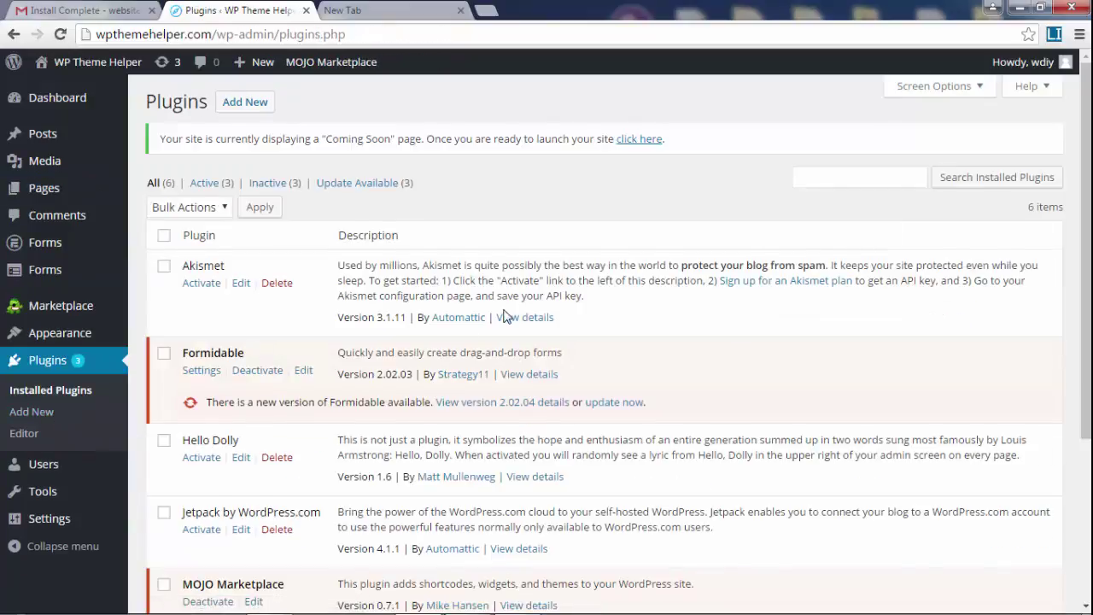
pyautogui.scroll(-3, 502, 333)
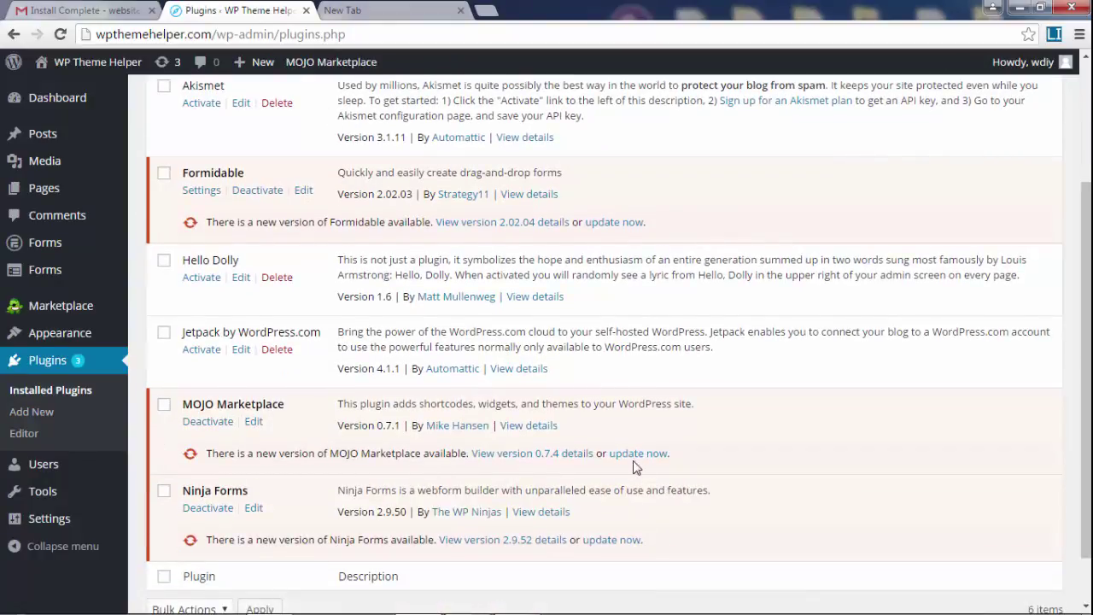
pyautogui.scroll(1, 598, 461)
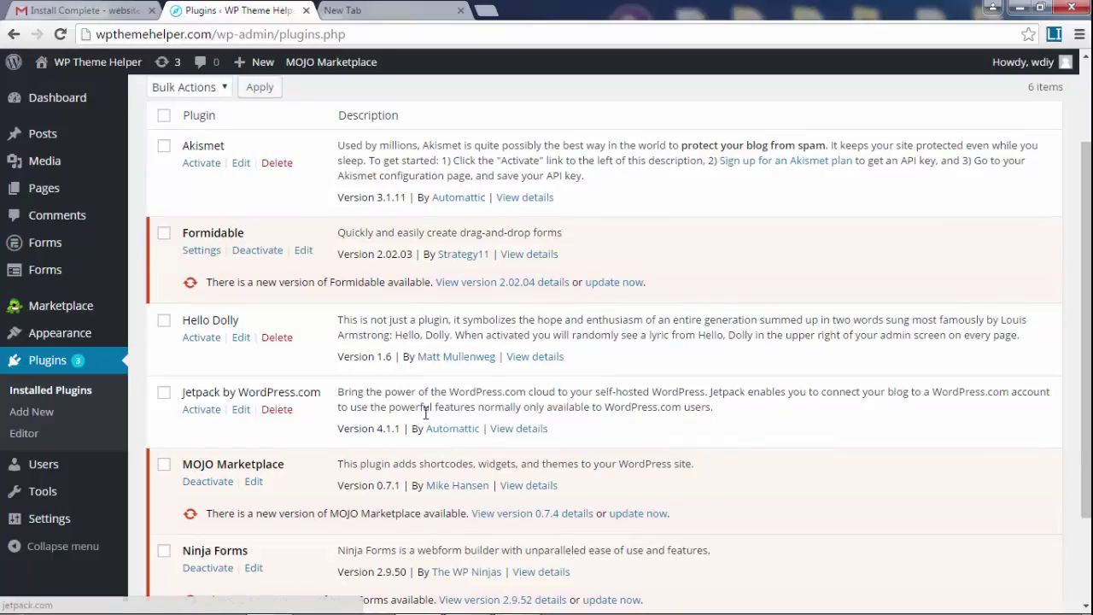
pyautogui.scroll(1, 158, 138)
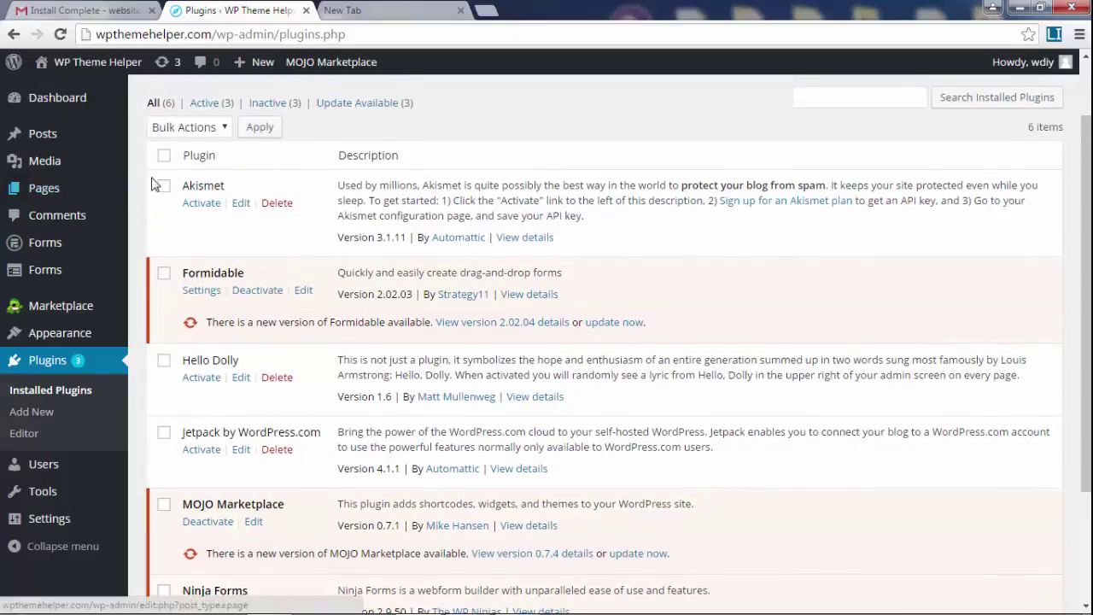
pyautogui.click(164, 156)
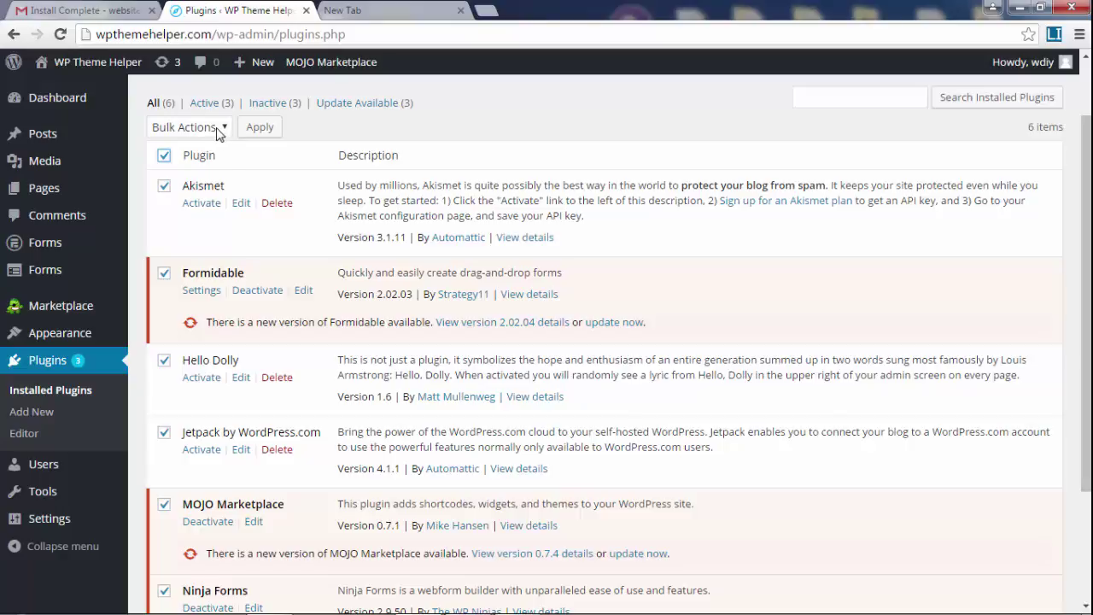
pyautogui.click(218, 130)
pyautogui.click(209, 177)
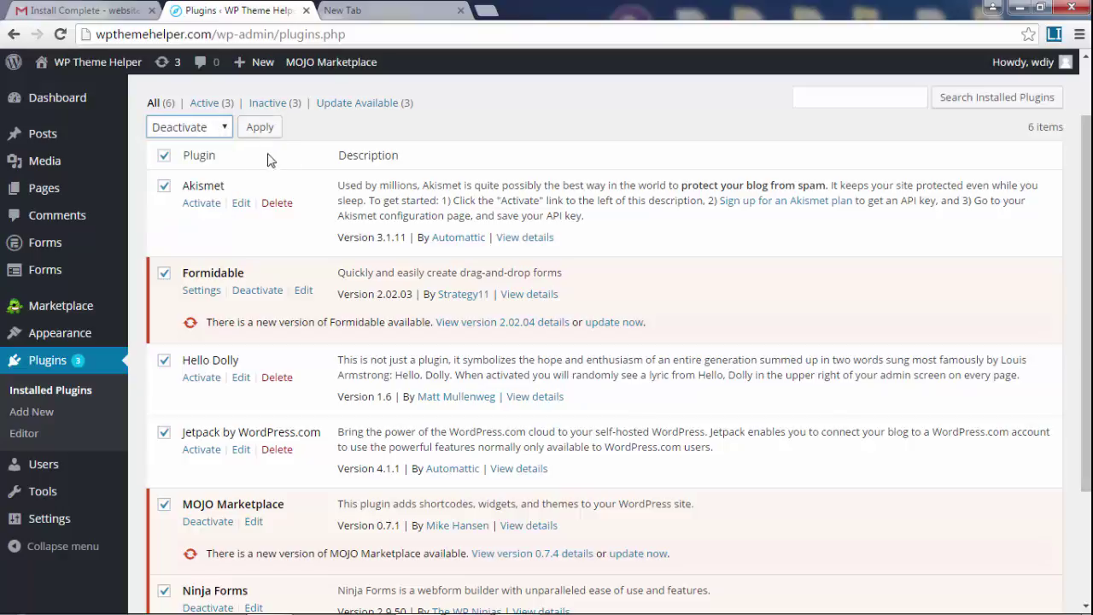
pyautogui.click(261, 128)
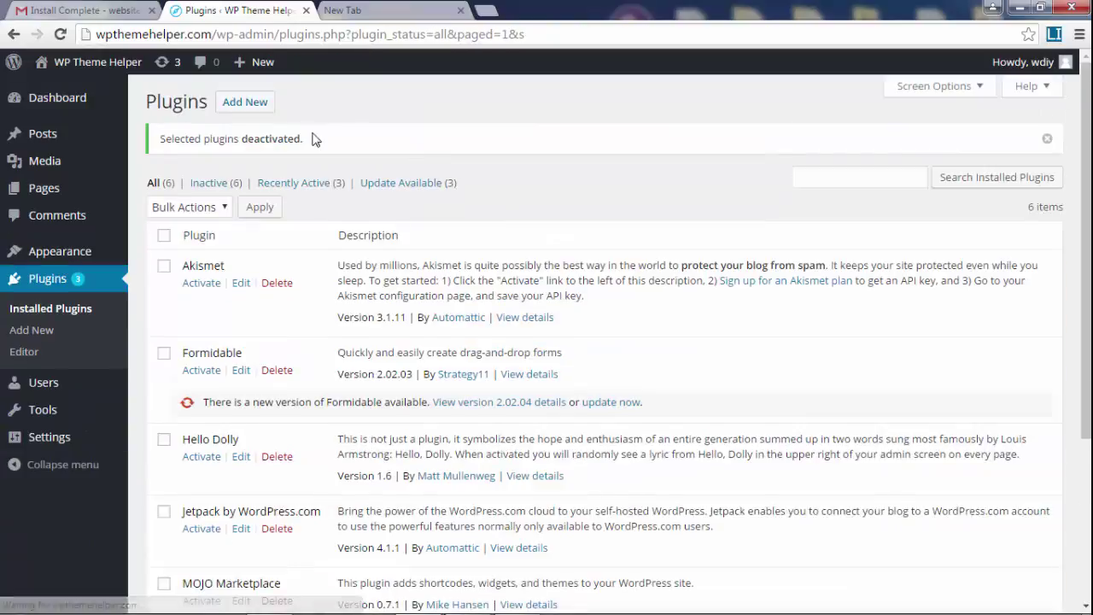
# - Select all the deactivated plugins, delete them in bulk and confirm removing their files and data
pyautogui.scroll(-3, 341, 243)
pyautogui.scroll(2, 256, 205)
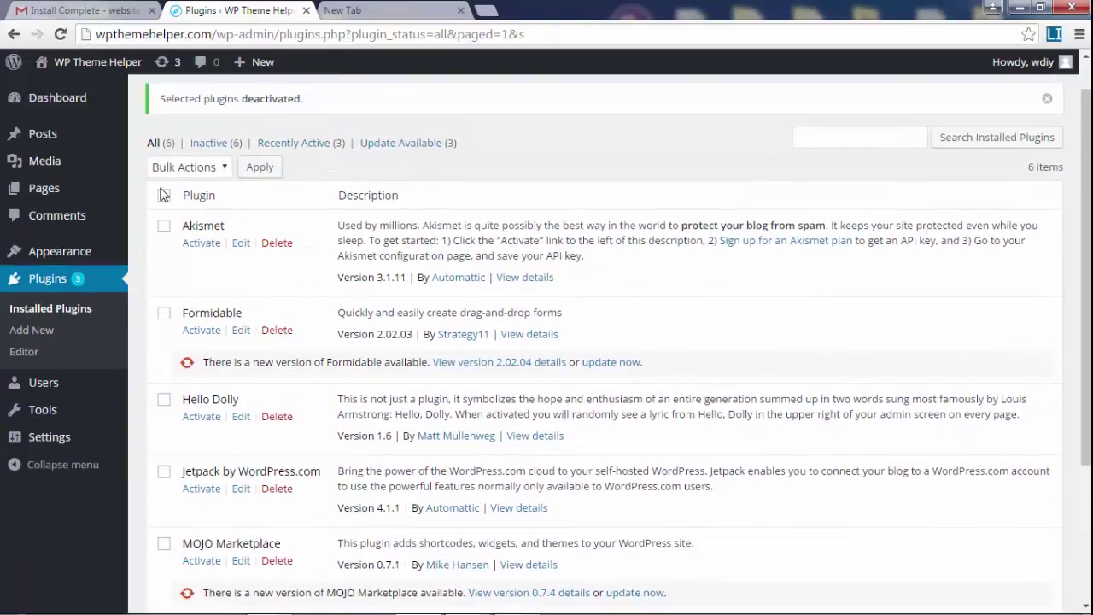
pyautogui.click(163, 194)
pyautogui.click(209, 169)
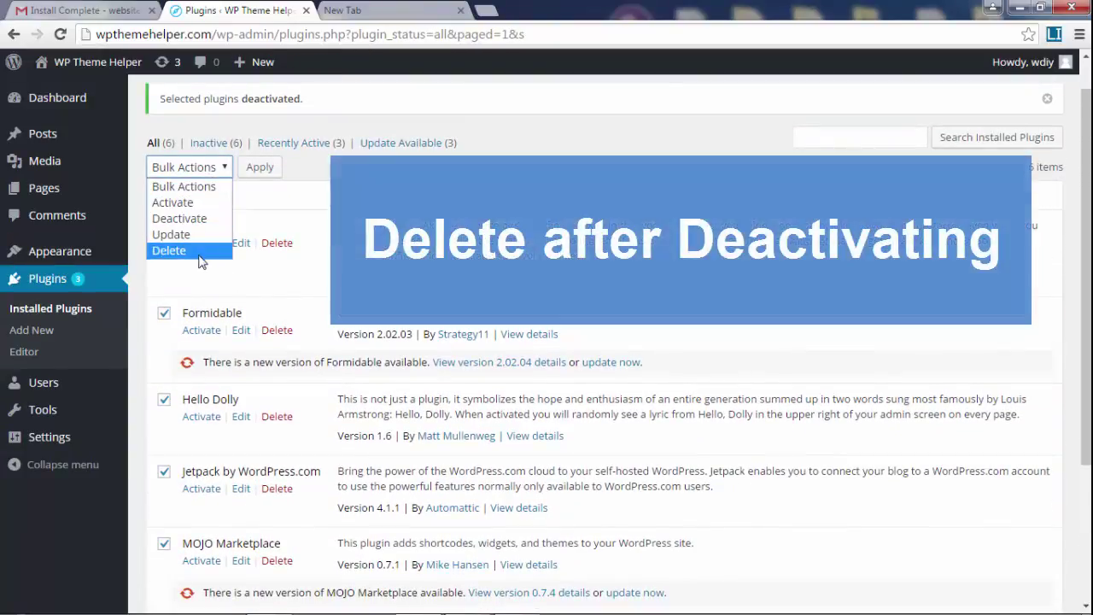
pyautogui.click(200, 251)
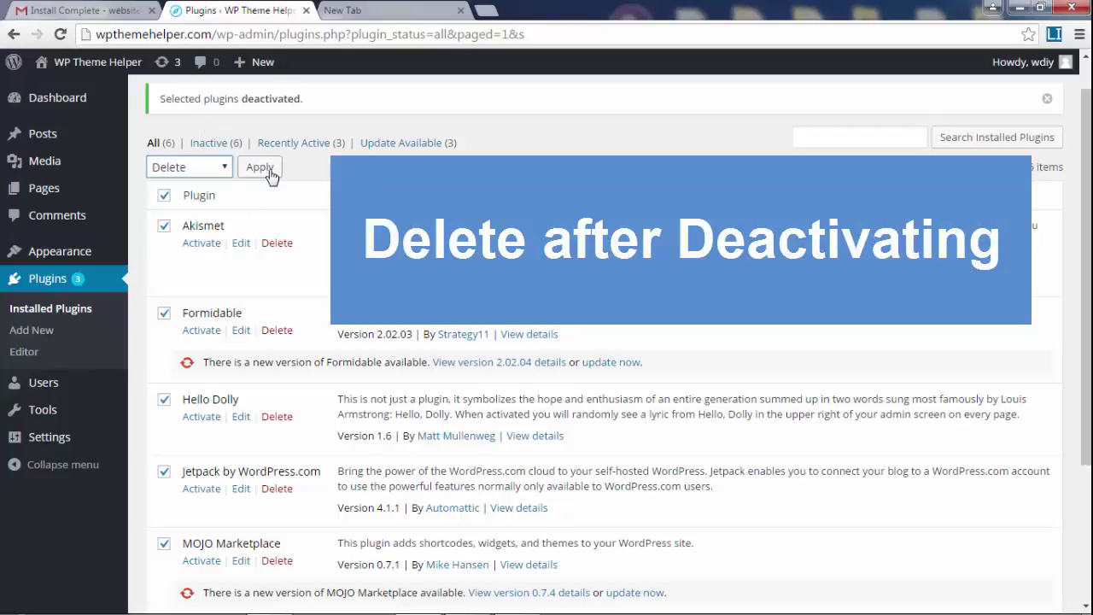
pyautogui.click(268, 171)
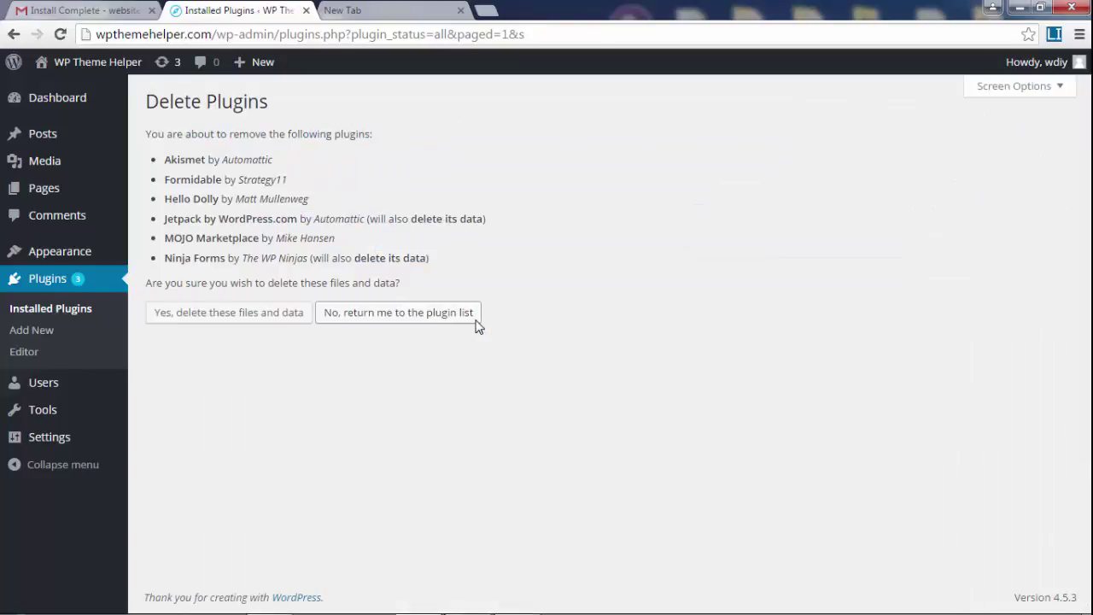
pyautogui.click(202, 324)
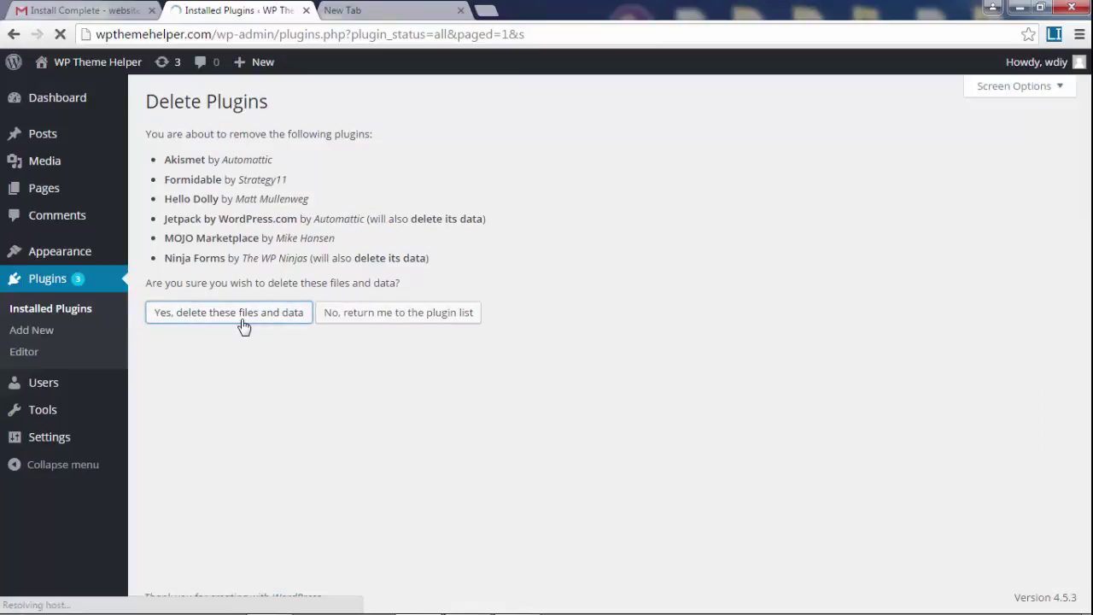